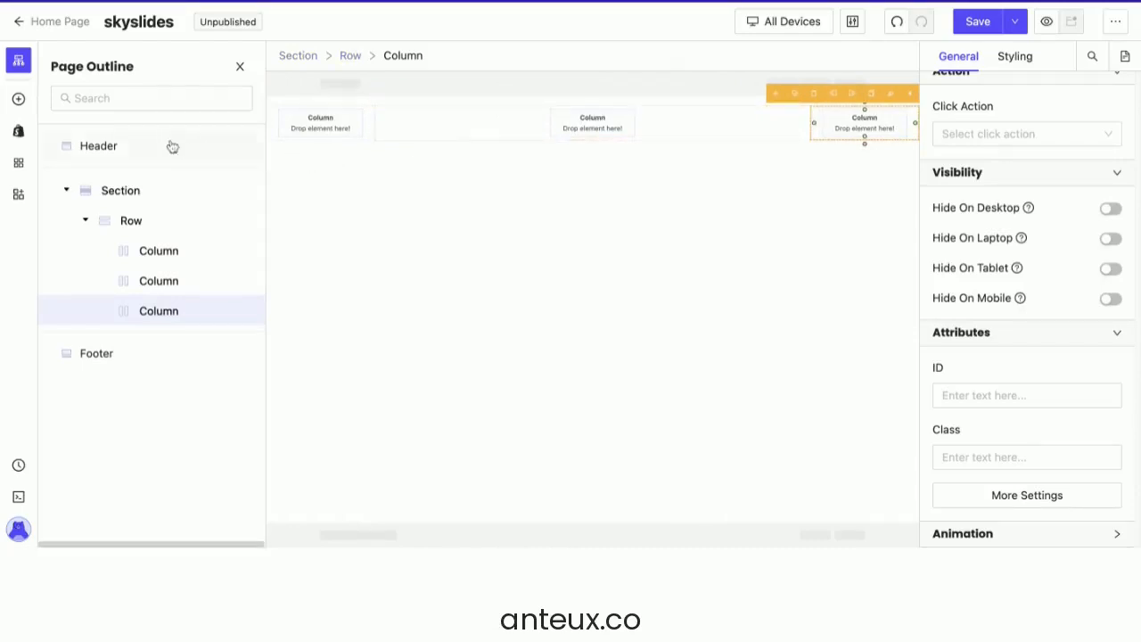
Add an image element to the middle column of the three-column row
{"action": "left_click", "coordinate": [19, 99]}
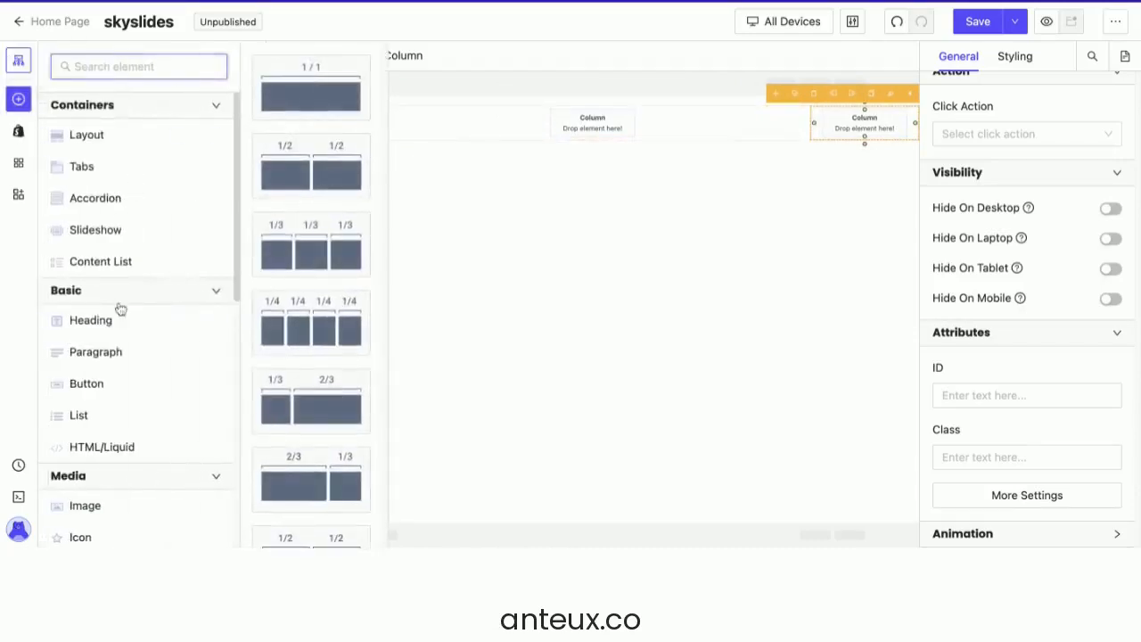
{"action": "scroll", "coordinate": [117, 428], "scroll_direction": "down", "scroll_amount": 1}
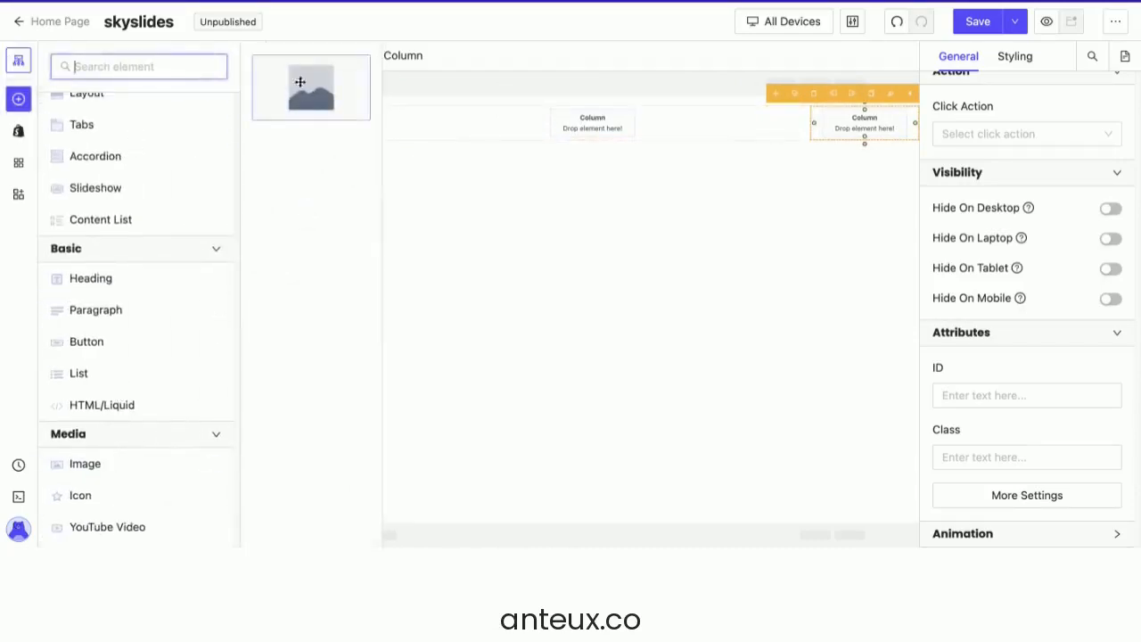
{"action": "left_click_drag", "start_coordinate": [111, 463], "coordinate": [553, 125]}
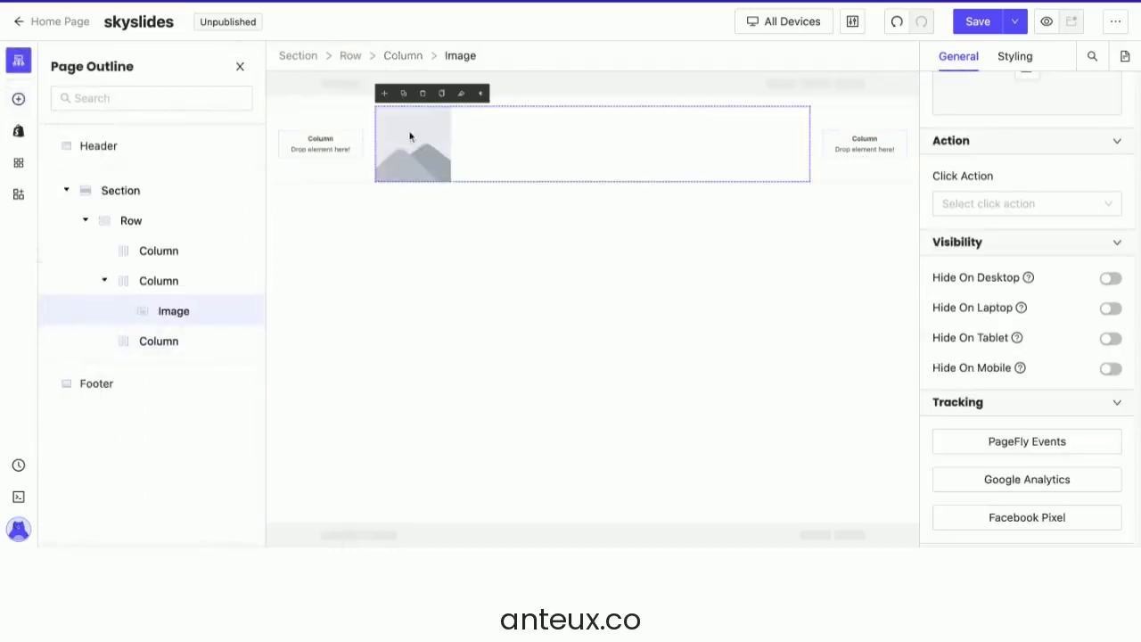
Duplicate the image twice and place one copy in each of the two outer columns
{"action": "left_click", "coordinate": [403, 94]}
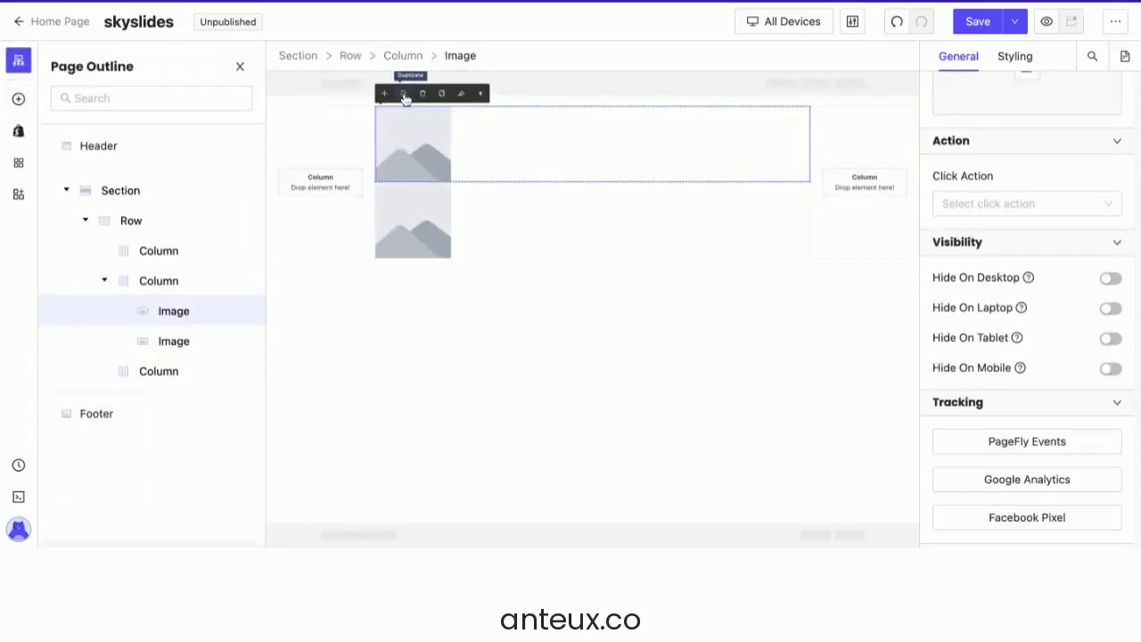
{"action": "left_click", "coordinate": [404, 94]}
{"action": "left_click_drag", "start_coordinate": [409, 166], "coordinate": [860, 148]}
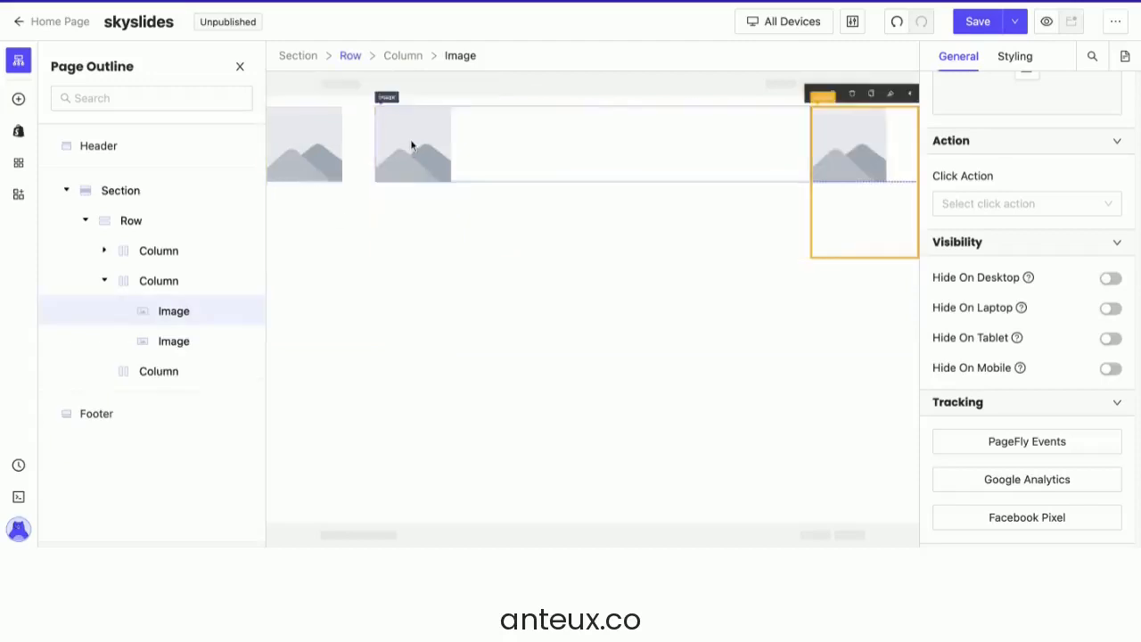
Set the row's content position to bottom centre
{"action": "left_click", "coordinate": [362, 176]}
{"action": "left_click", "coordinate": [350, 56]}
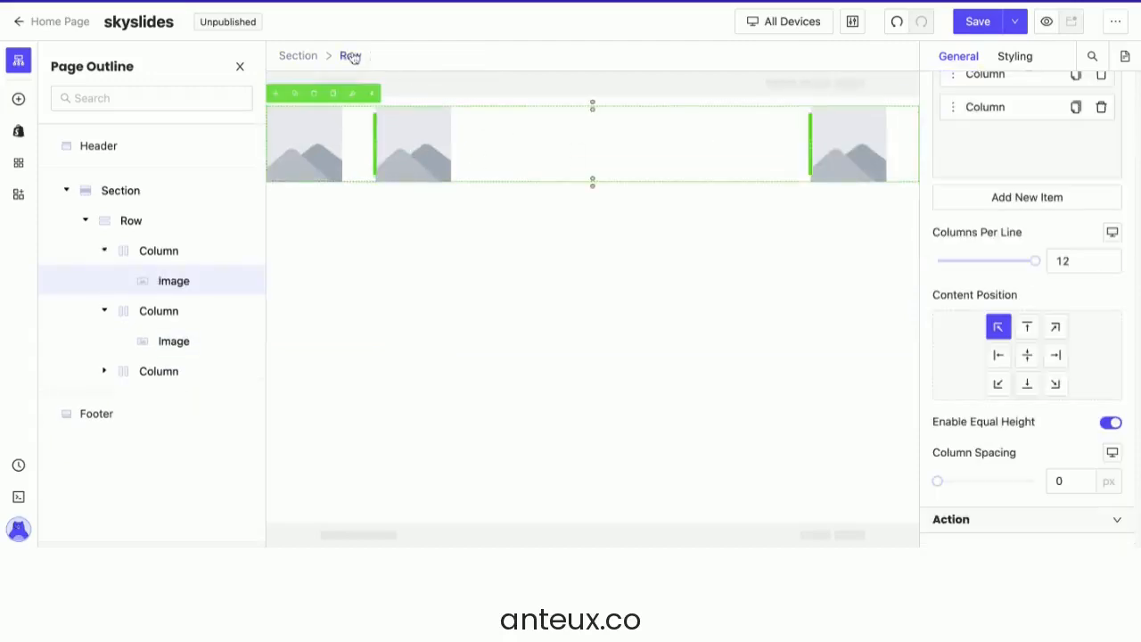
{"action": "left_click", "coordinate": [1027, 383]}
Set the middle column's image source to the picture of a hand holding purple cloud slippers
{"action": "left_click", "coordinate": [399, 149]}
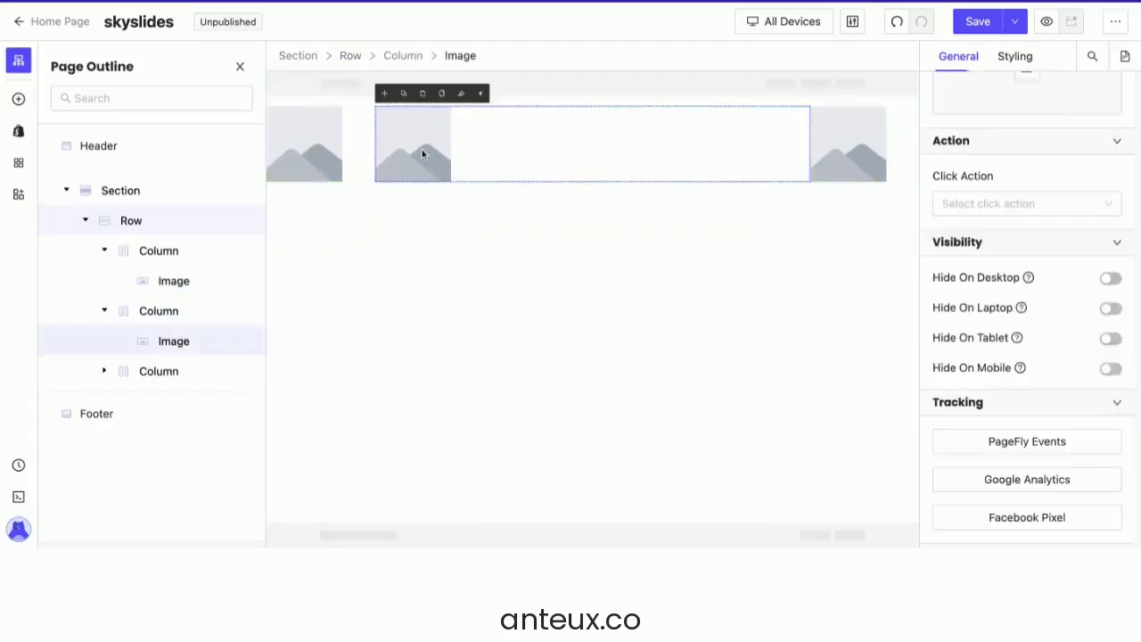
{"action": "left_click", "coordinate": [1016, 57]}
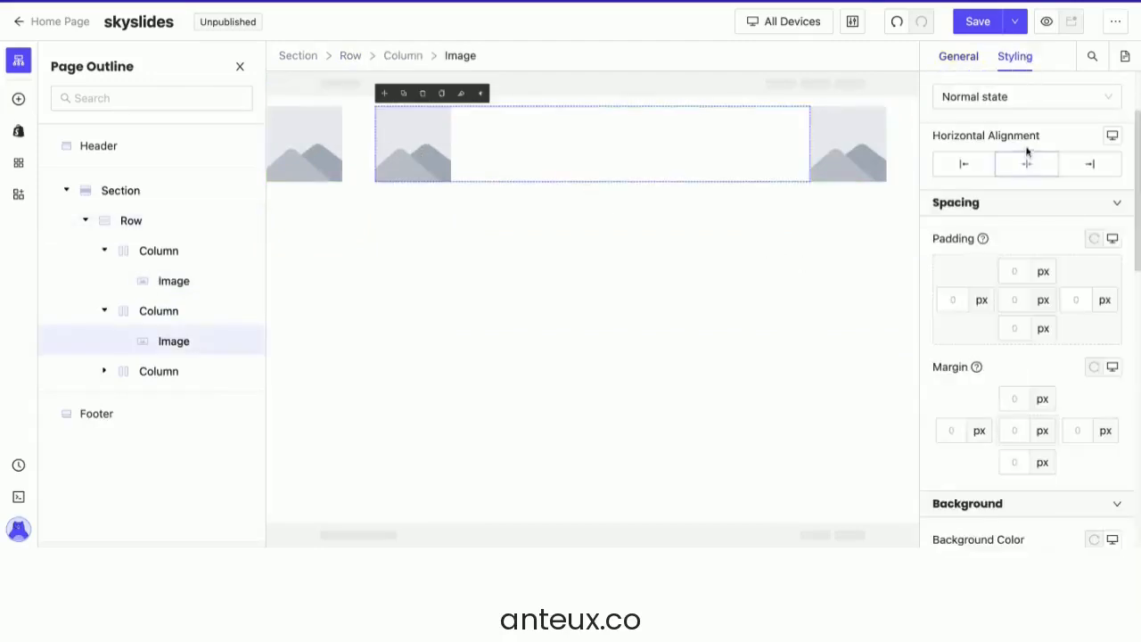
{"action": "left_click", "coordinate": [972, 57]}
{"action": "scroll", "coordinate": [1027, 192], "scroll_direction": "up", "scroll_amount": 3}
{"action": "left_click", "coordinate": [1026, 184]}
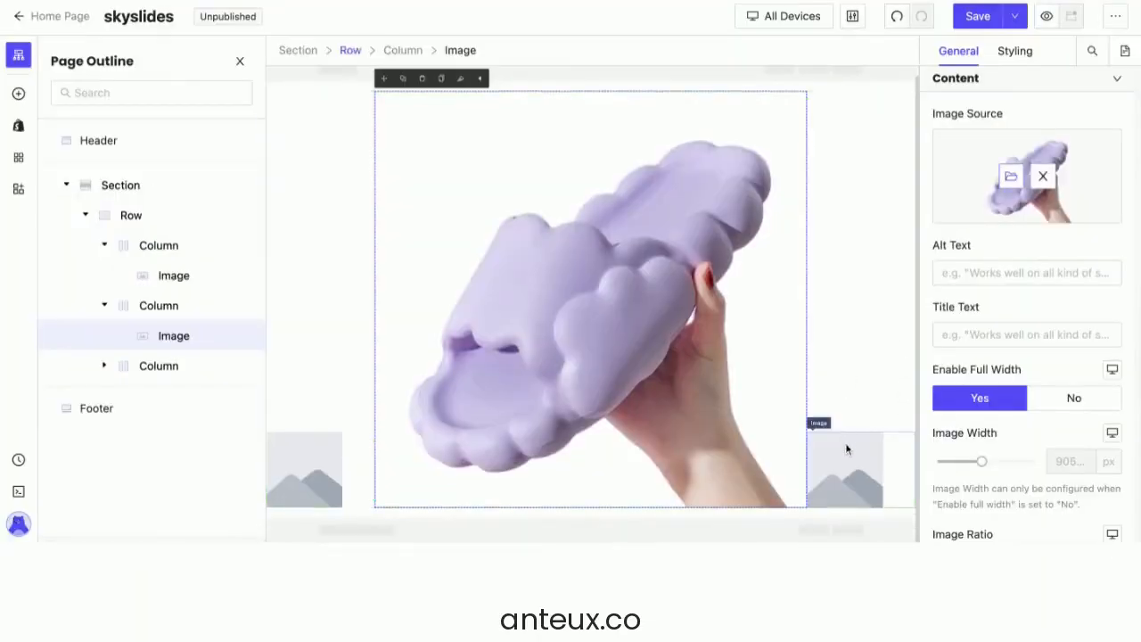
Use the vertical scroll arrow graphic for the third column's image and the round cloud badge for the first column's image
{"action": "left_click", "coordinate": [845, 445]}
{"action": "left_click", "coordinate": [1028, 181]}
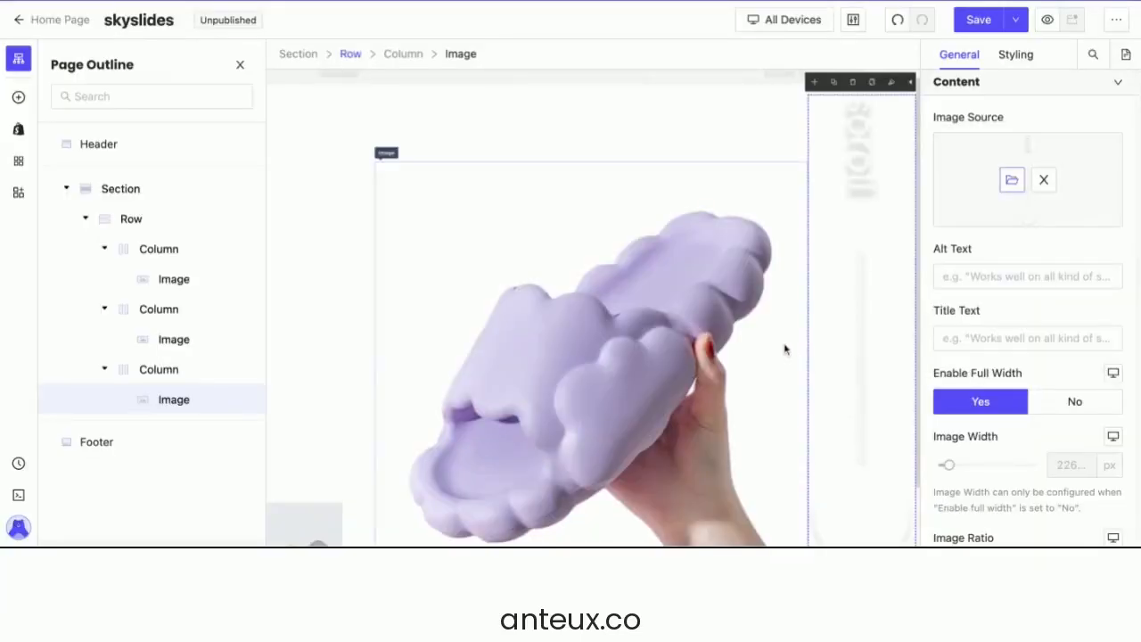
{"action": "left_click", "coordinate": [330, 512]}
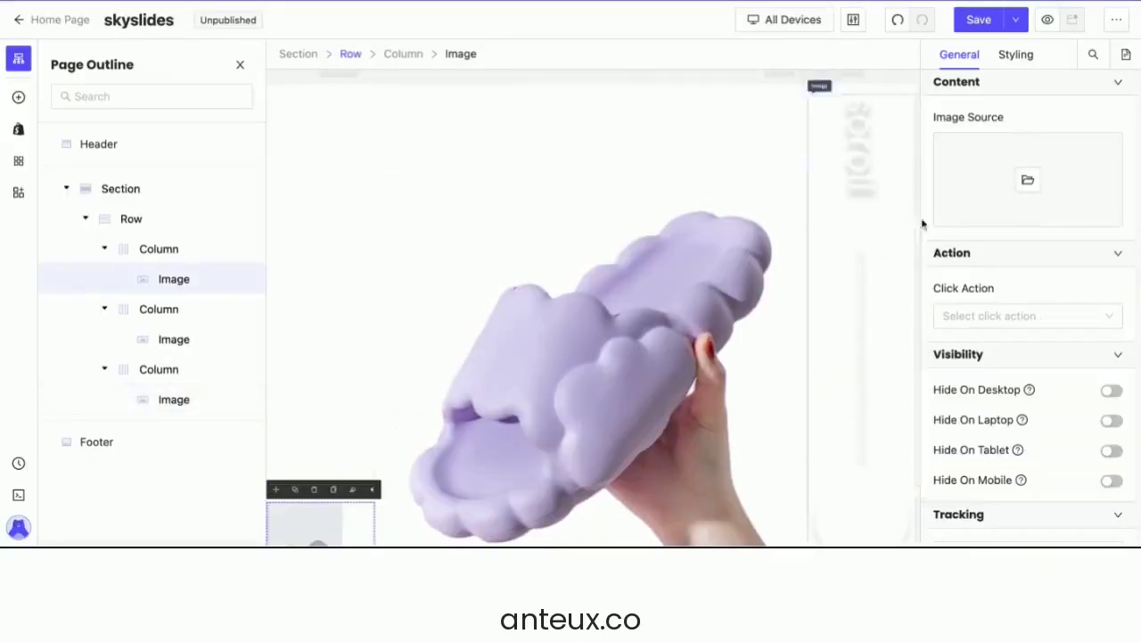
{"action": "left_click", "coordinate": [1026, 186]}
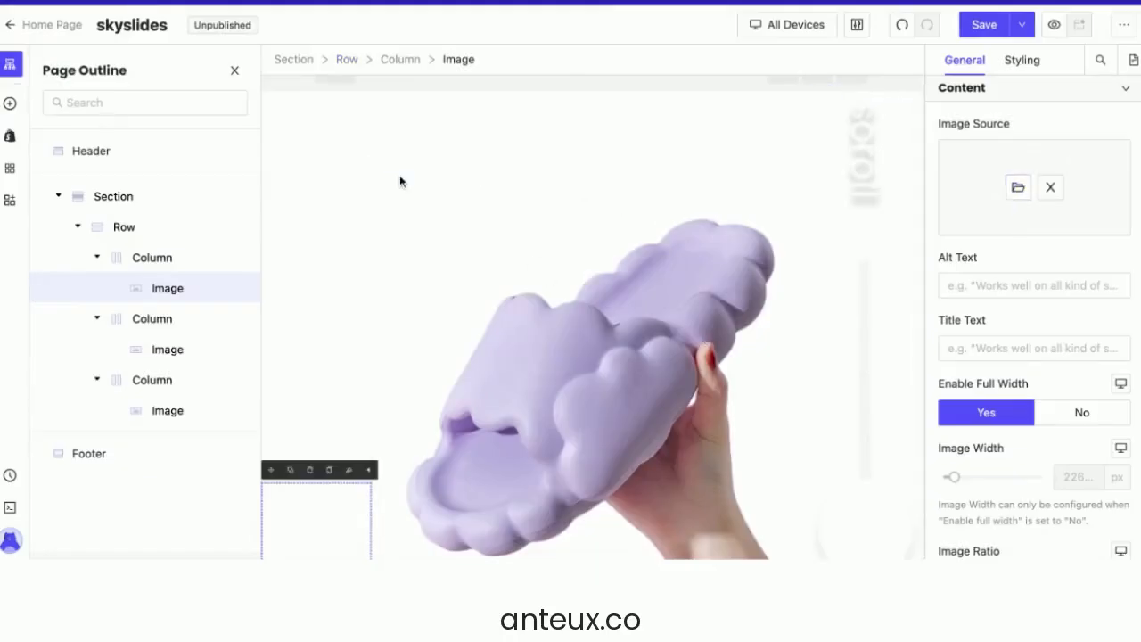
Add a heading element above the slipper image in the middle column
{"action": "left_click", "coordinate": [10, 104]}
{"action": "left_click_drag", "start_coordinate": [303, 97], "coordinate": [303, 94]}
{"action": "left_click_drag", "start_coordinate": [374, 157], "coordinate": [471, 183]}
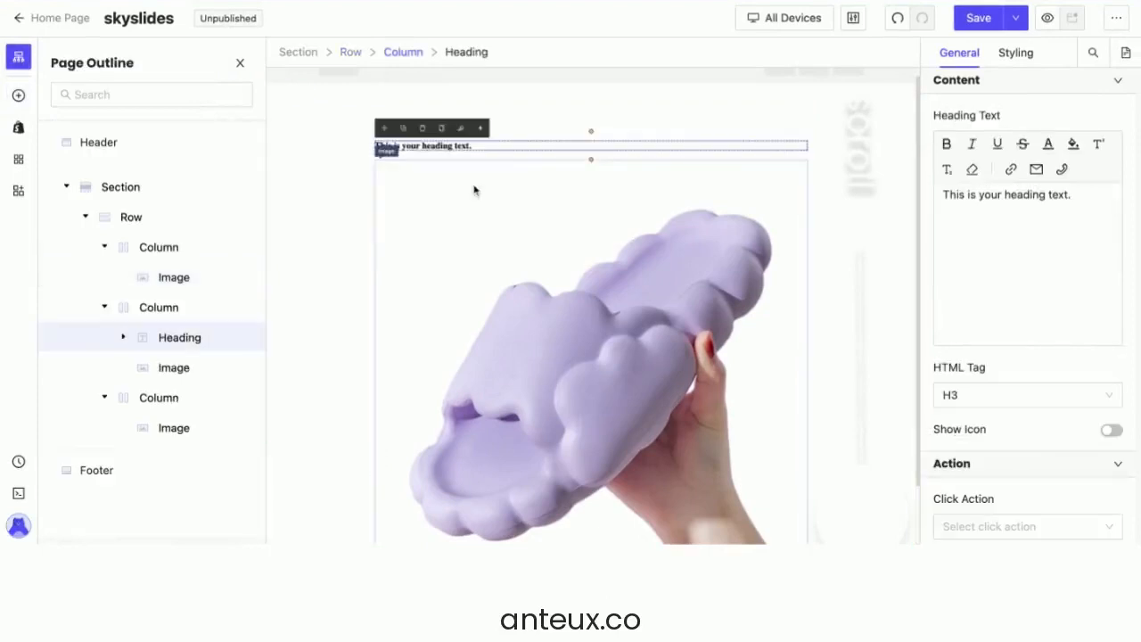
Centre the heading, change its text to "comfort like no other" and set its font size to 108 px
{"action": "left_click", "coordinate": [1028, 59]}
{"action": "scroll", "coordinate": [1025, 242], "scroll_direction": "down", "scroll_amount": 5}
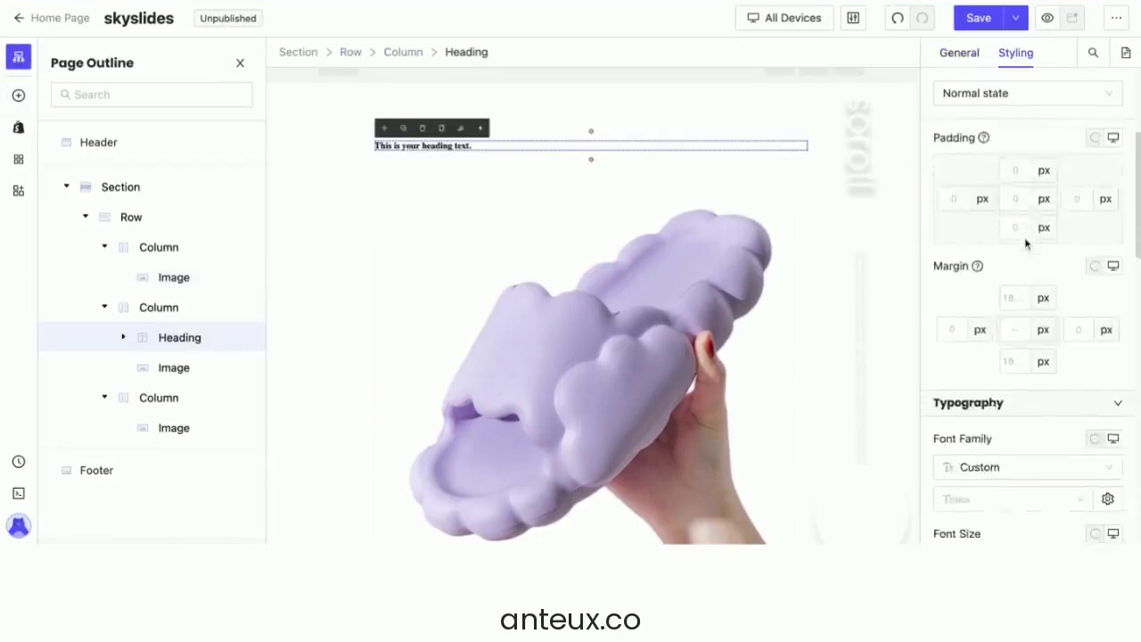
{"action": "left_click", "coordinate": [1001, 391]}
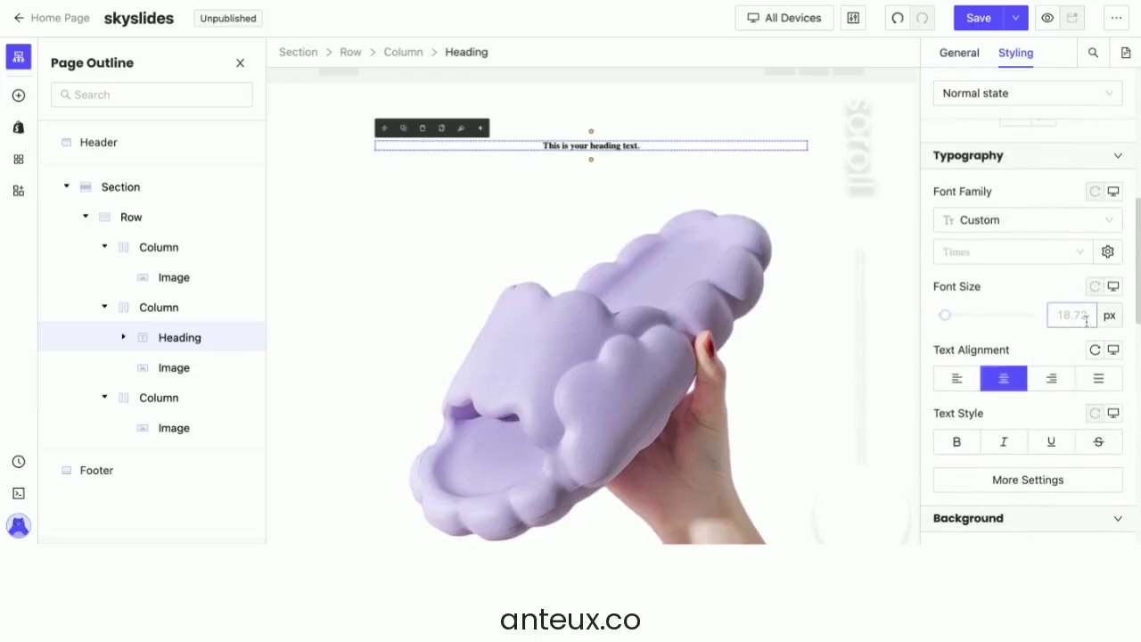
{"action": "left_click_drag", "start_coordinate": [947, 316], "coordinate": [1002, 315]}
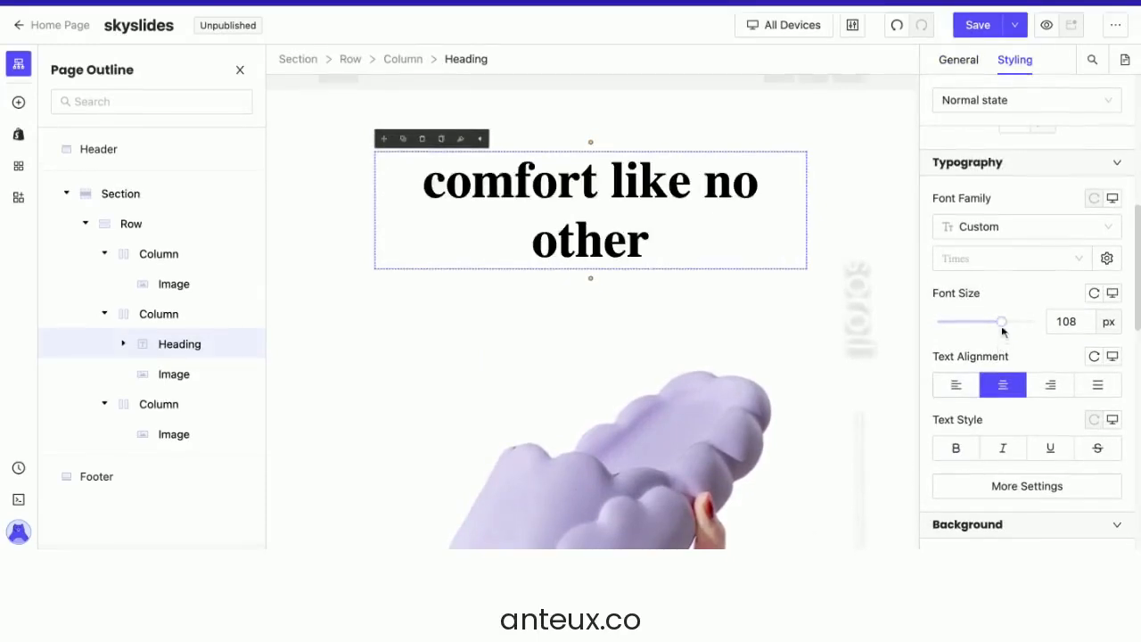
{"action": "left_click_drag", "start_coordinate": [1003, 328], "coordinate": [1003, 329]}
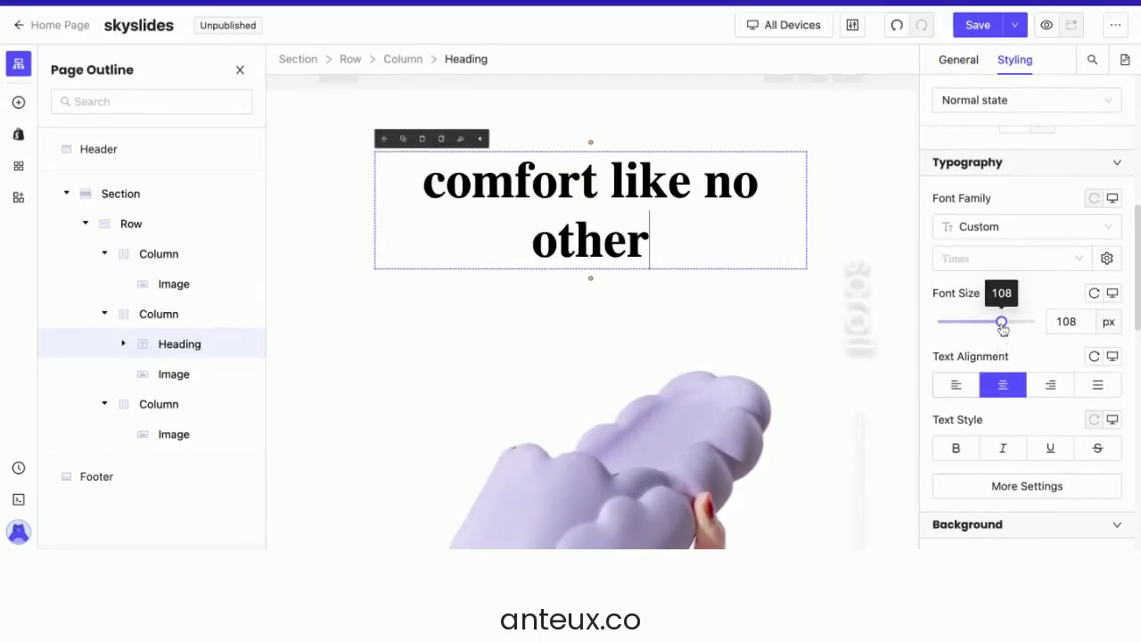
Set the heading's left and right margins to 50 px and its font size to 130 px
{"action": "scroll", "coordinate": [1026, 196], "scroll_direction": "up", "scroll_amount": 3}
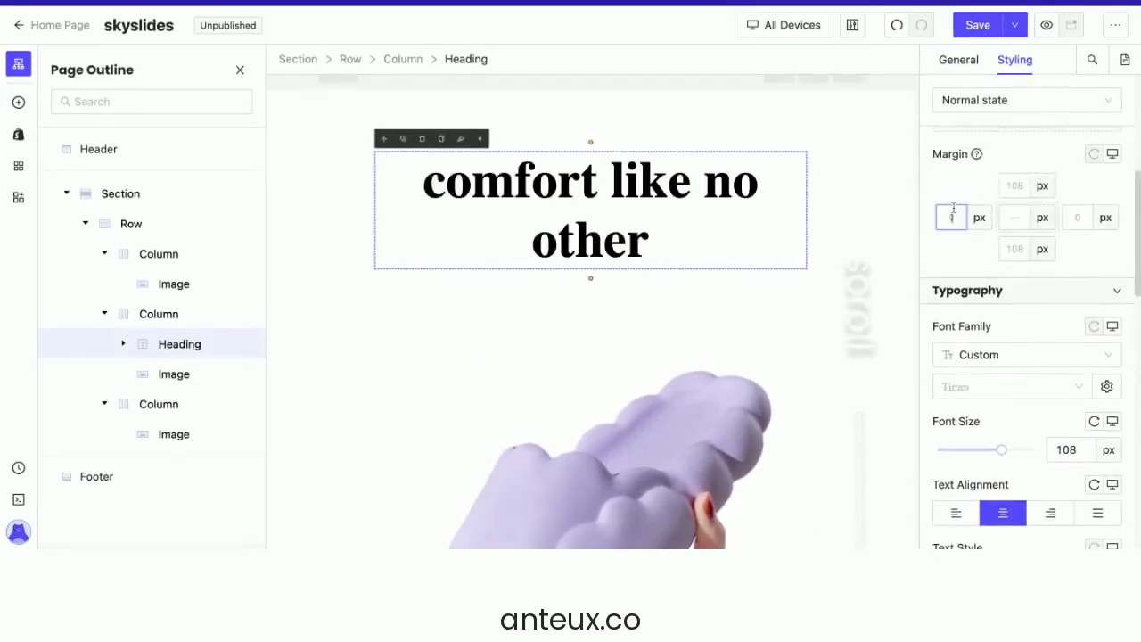
{"action": "type", "text": "50"}
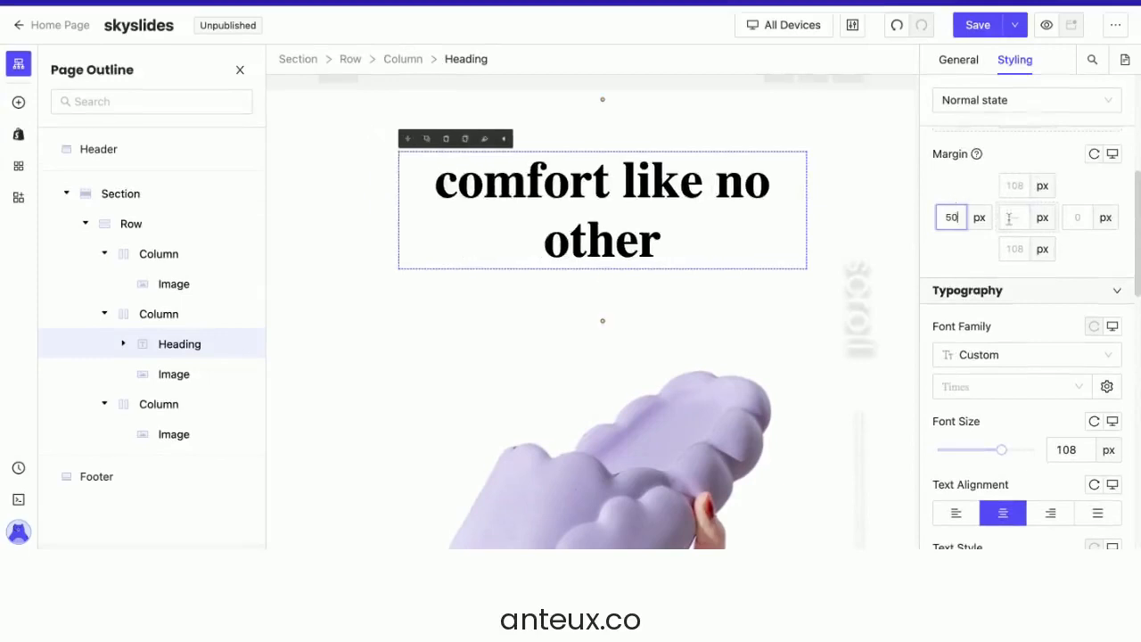
{"action": "left_click", "coordinate": [1077, 217]}
{"action": "type", "text": "50"}
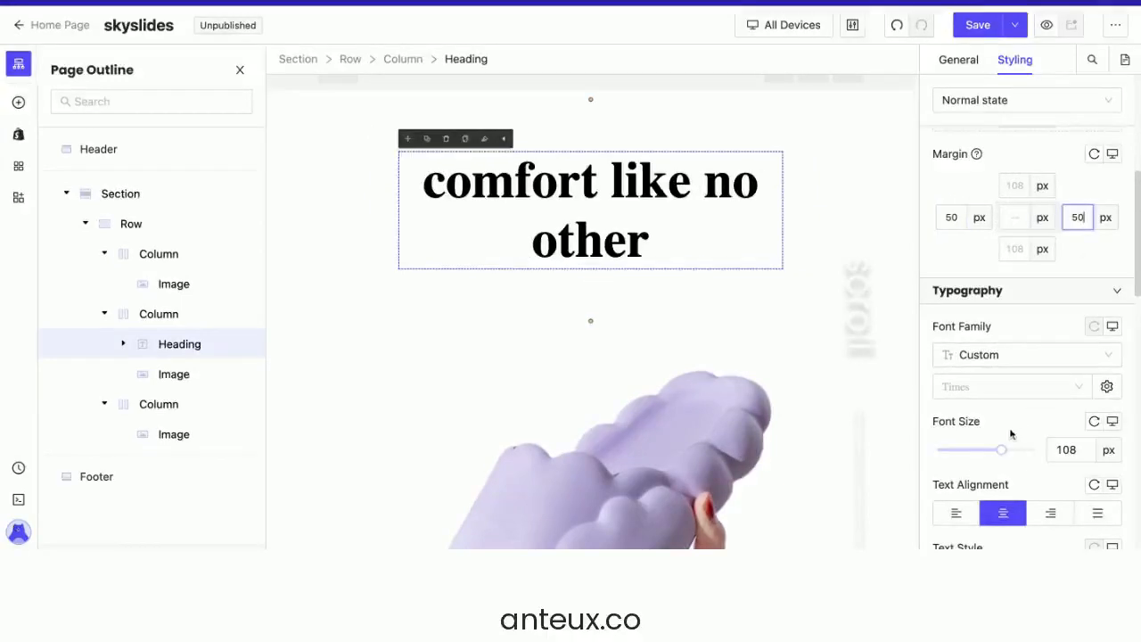
{"action": "left_click_drag", "start_coordinate": [1000, 449], "coordinate": [1016, 449]}
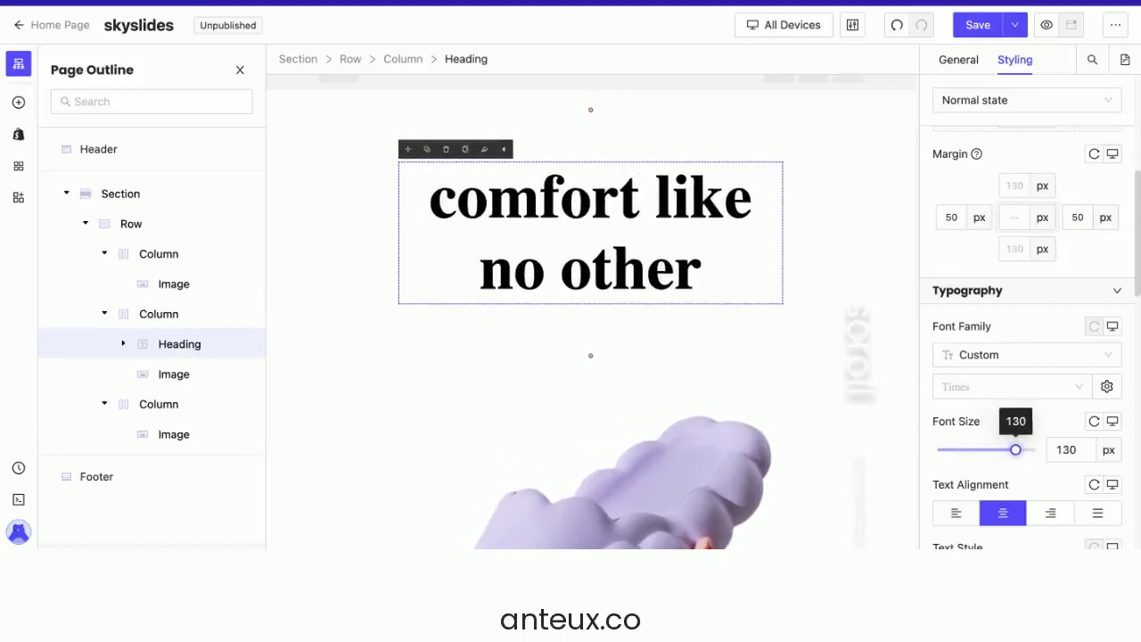
Set the heading's bottom margin to -85 px and its top margin to 30 px
{"action": "left_click", "coordinate": [1014, 250]}
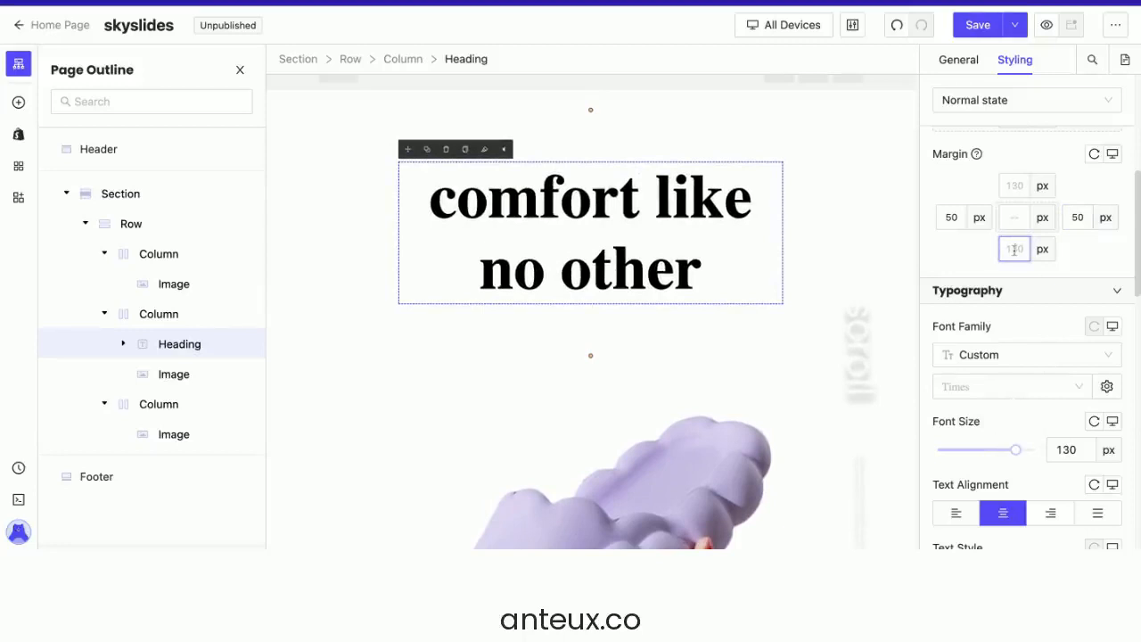
{"action": "type", "text": "-85"}
{"action": "left_click", "coordinate": [1015, 186]}
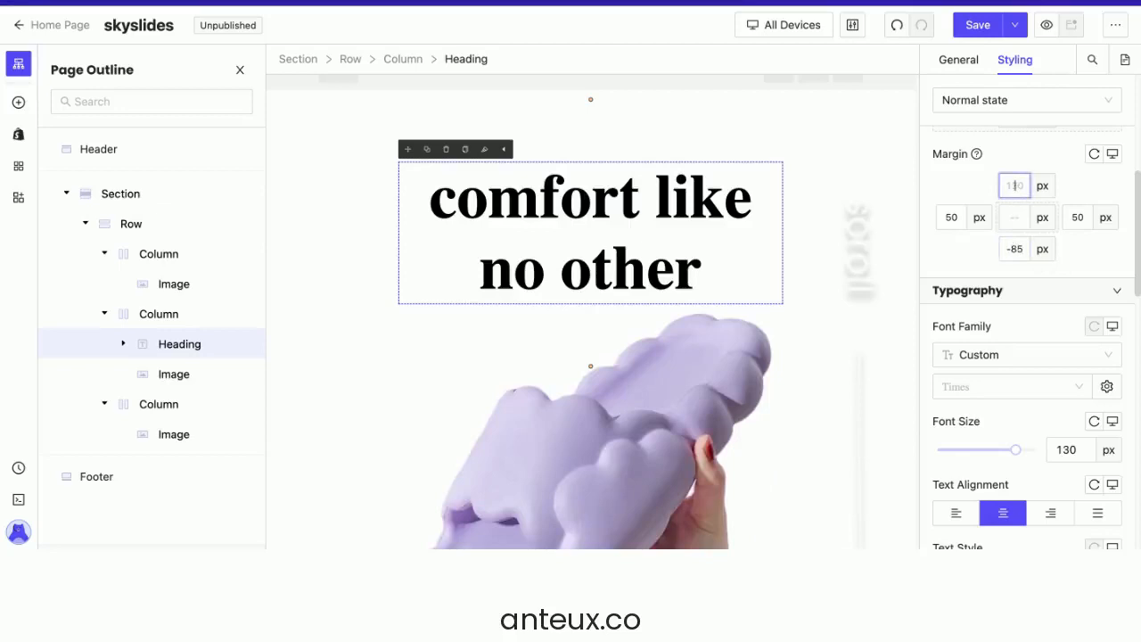
{"action": "type", "text": "30"}
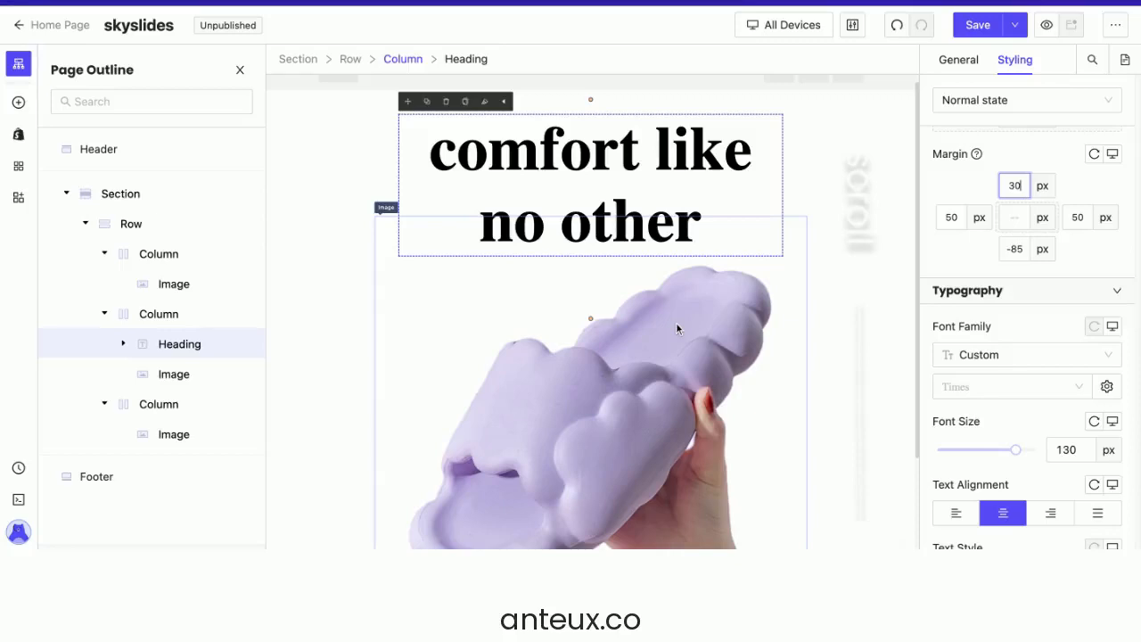
Give the section a custom CSS background of radial-gradient(48.3% 48.3% at 52% 64.19%, #FFFFFF 0%, #D8CFFF 67.86%)
{"action": "left_click", "coordinate": [323, 96]}
{"action": "scroll", "coordinate": [1032, 407], "scroll_direction": "down", "scroll_amount": 5}
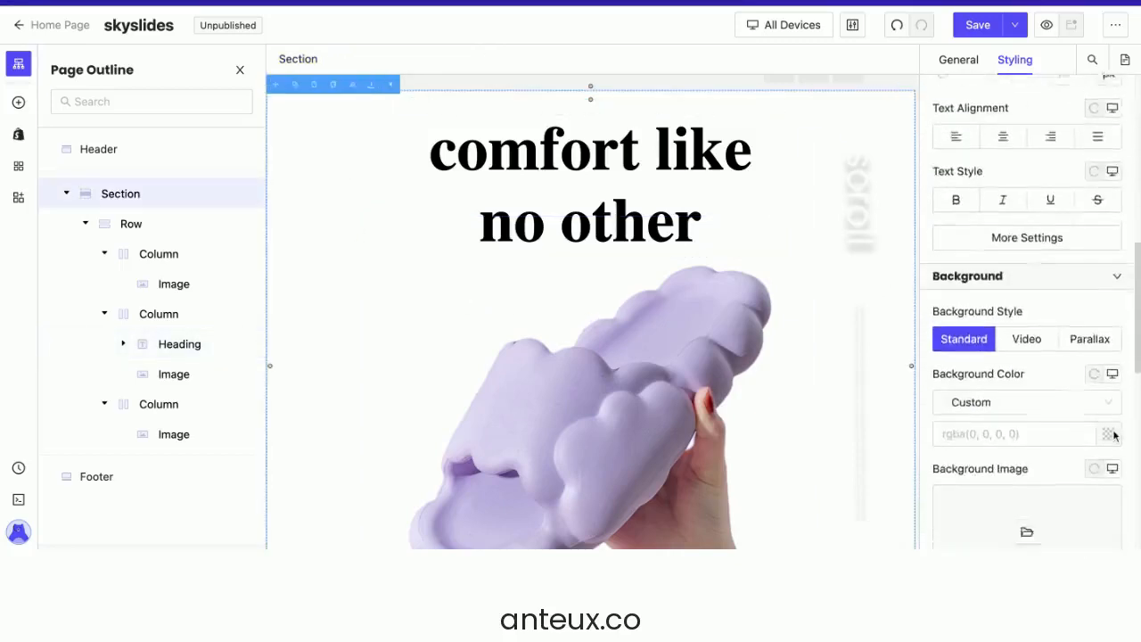
{"action": "left_click", "coordinate": [1009, 294]}
{"action": "scroll", "coordinate": [1009, 398], "scroll_direction": "down", "scroll_amount": 6}
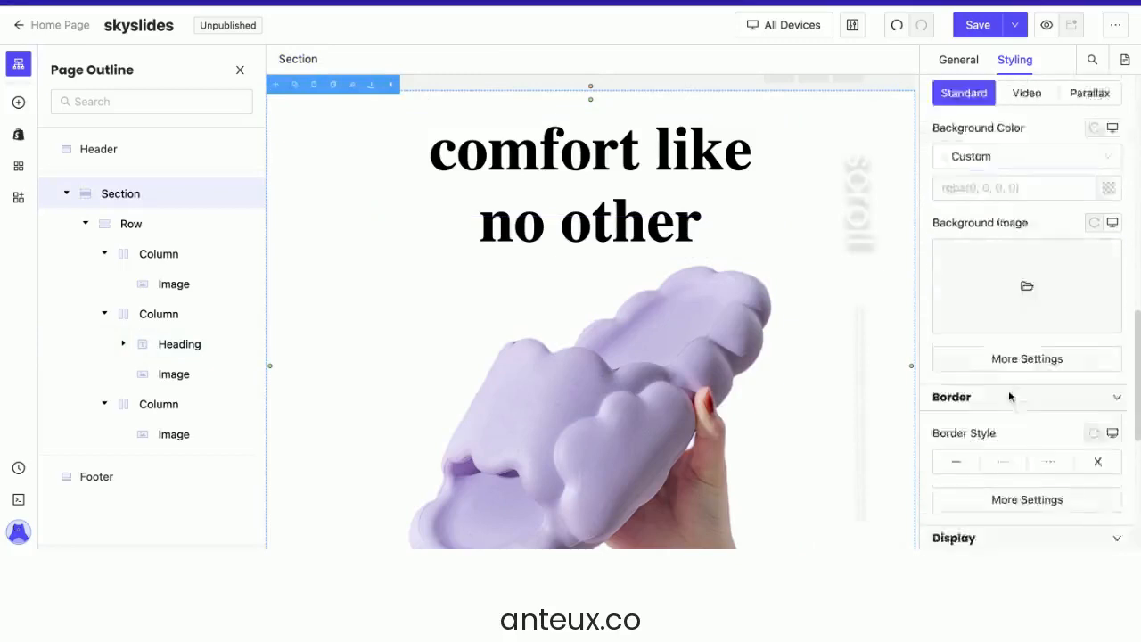
{"action": "left_click", "coordinate": [996, 420]}
{"action": "type", "text": "background: radial-gradient(48.3% 48.3% at 52% 64.19%, #FFFFFF 0%, #D8CFFF 67.86%) /* warning: gradient uses a rotation that is not supported by CSS and may not behave as expected */;"}
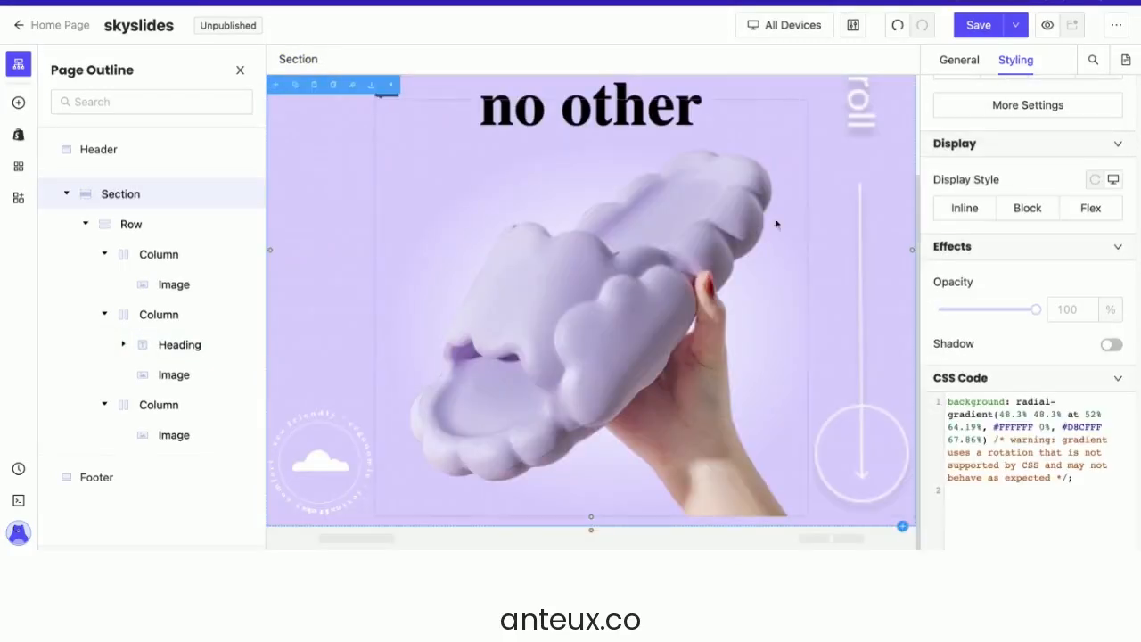
Disable full width for the scroll arrow image and set its image width to 59 px
{"action": "left_click", "coordinate": [865, 224]}
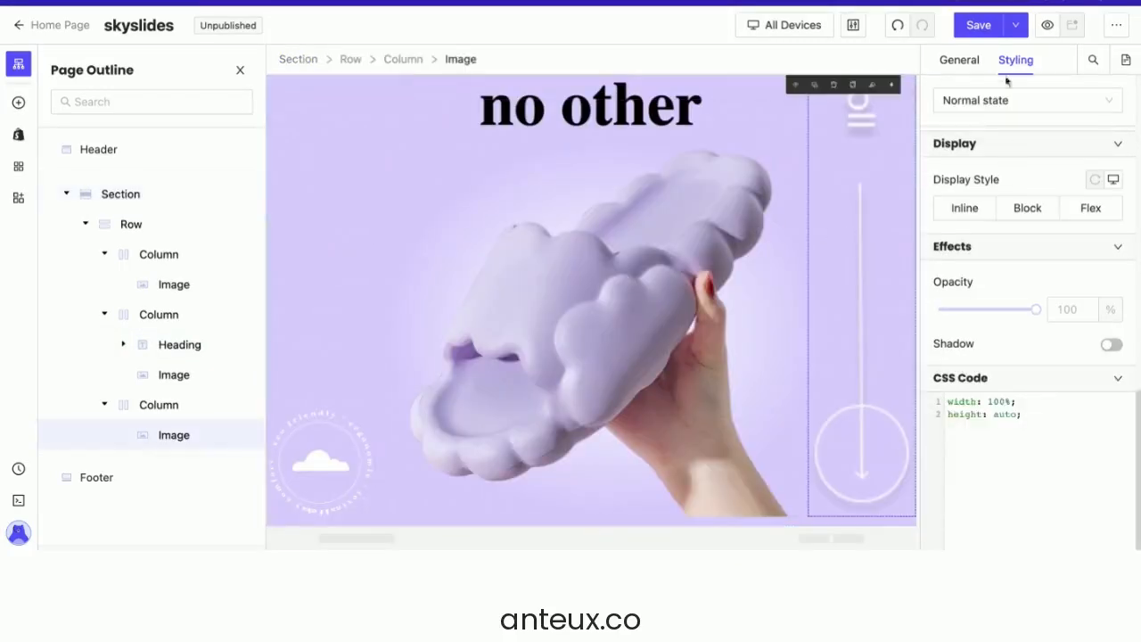
{"action": "left_click", "coordinate": [962, 61]}
{"action": "scroll", "coordinate": [1015, 286], "scroll_direction": "up", "scroll_amount": 10}
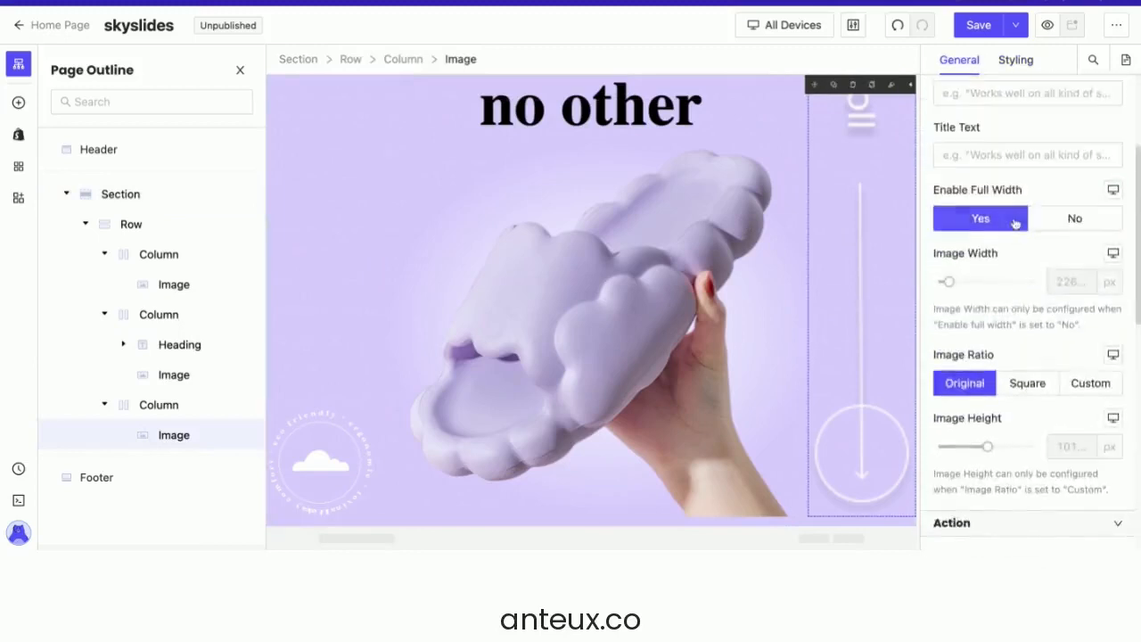
{"action": "left_click", "coordinate": [1061, 408]}
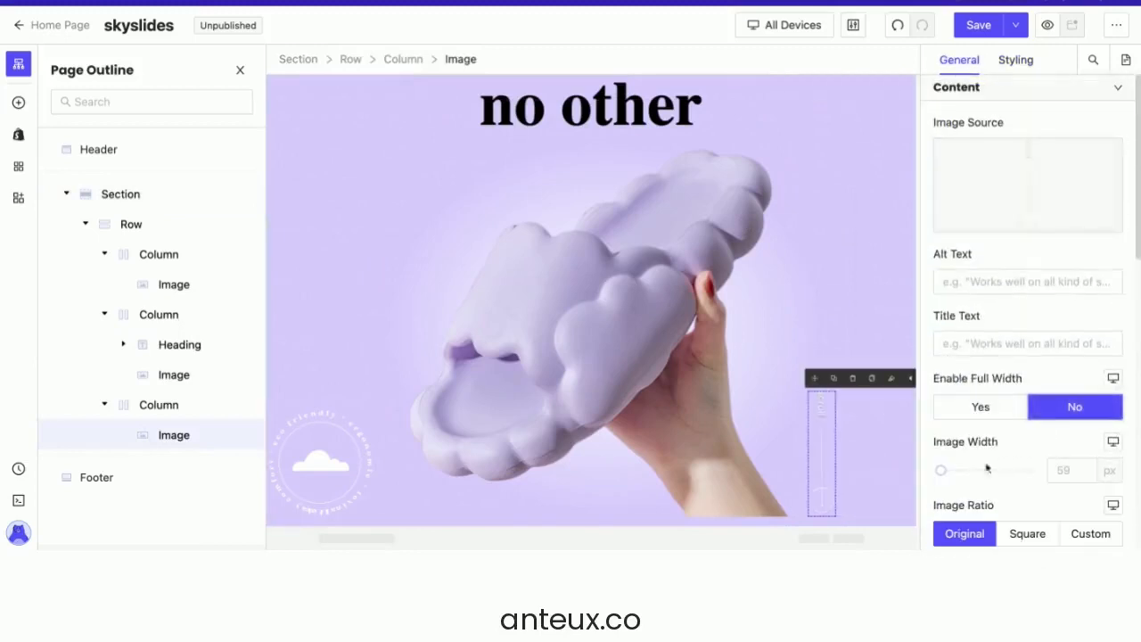
{"action": "left_click_drag", "start_coordinate": [944, 472], "coordinate": [943, 472]}
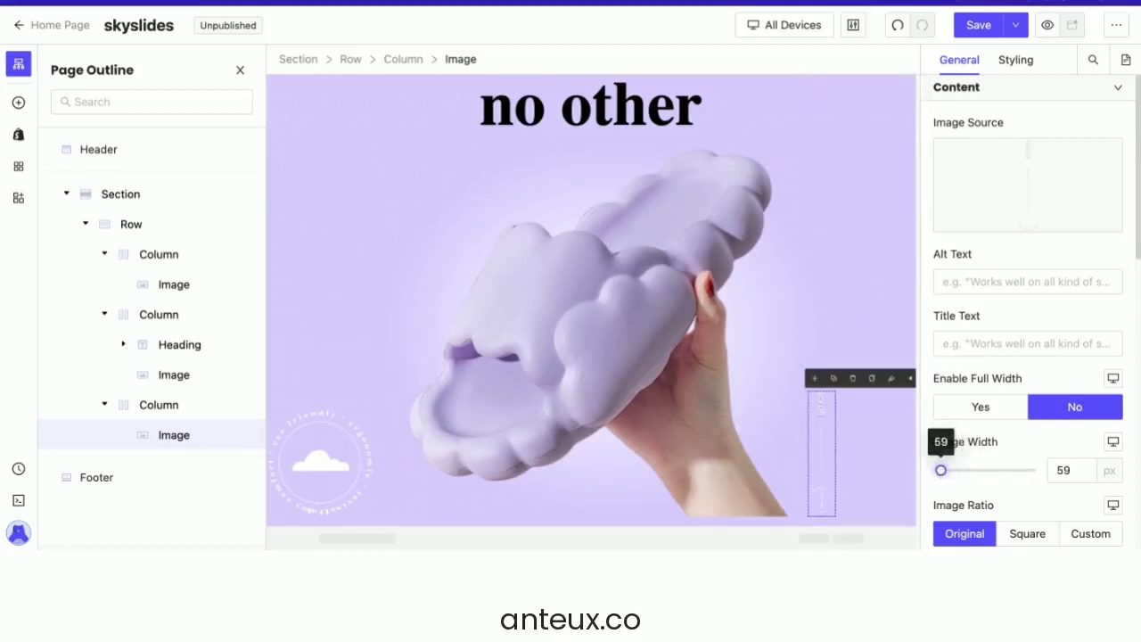
Align the scroll arrow image horizontally to the right and give its column a 20 px right margin
{"action": "left_click", "coordinate": [1017, 61]}
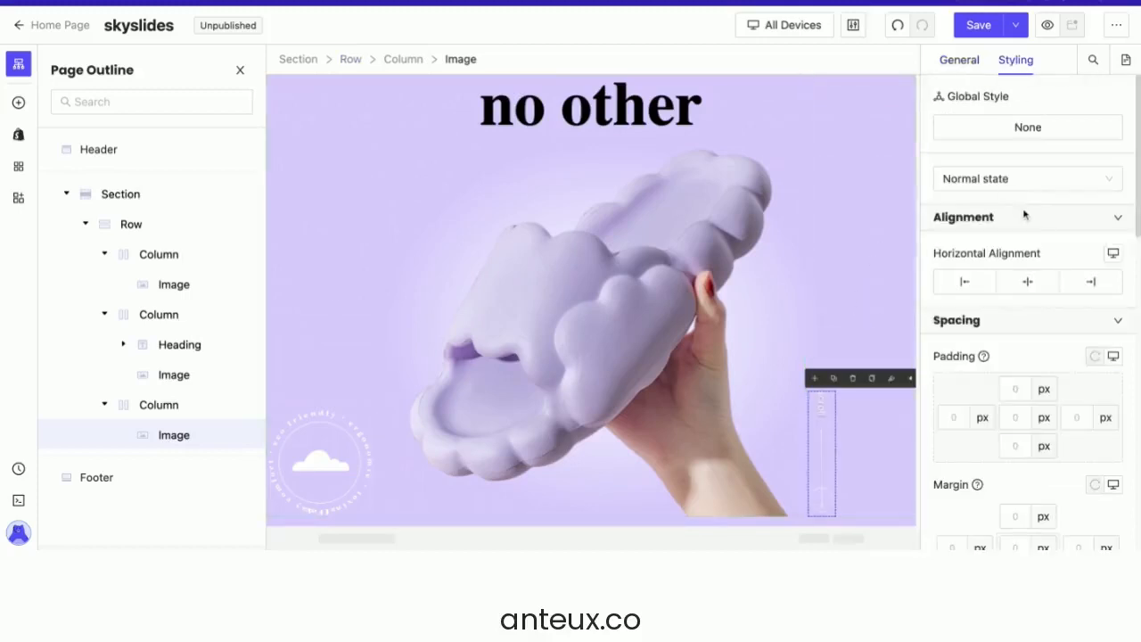
{"action": "left_click", "coordinate": [1084, 280]}
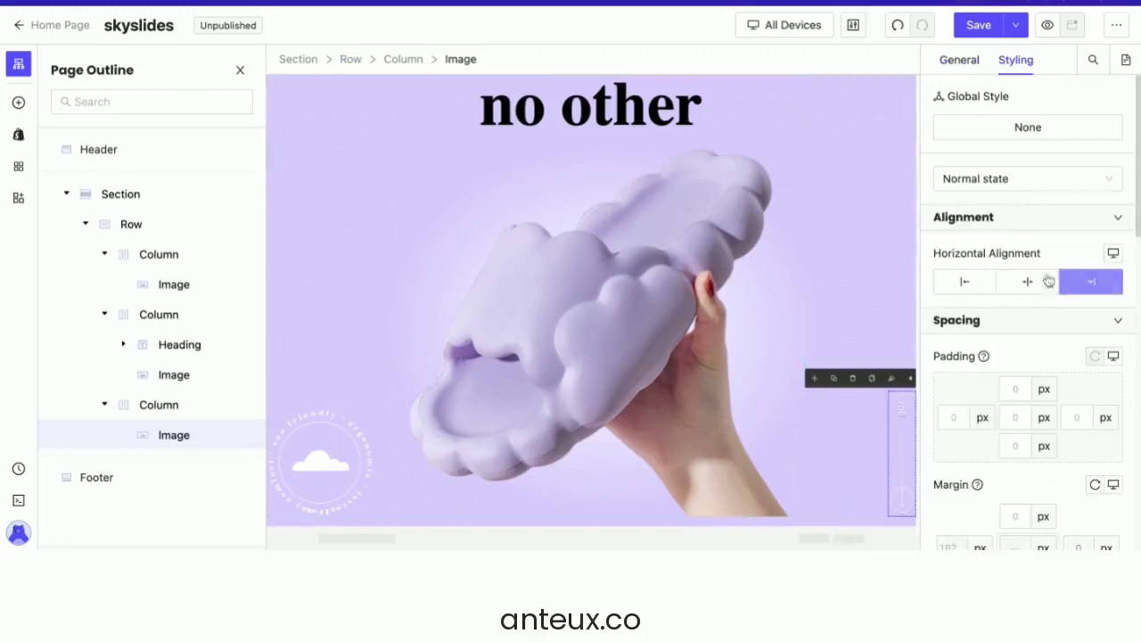
{"action": "left_click", "coordinate": [865, 439]}
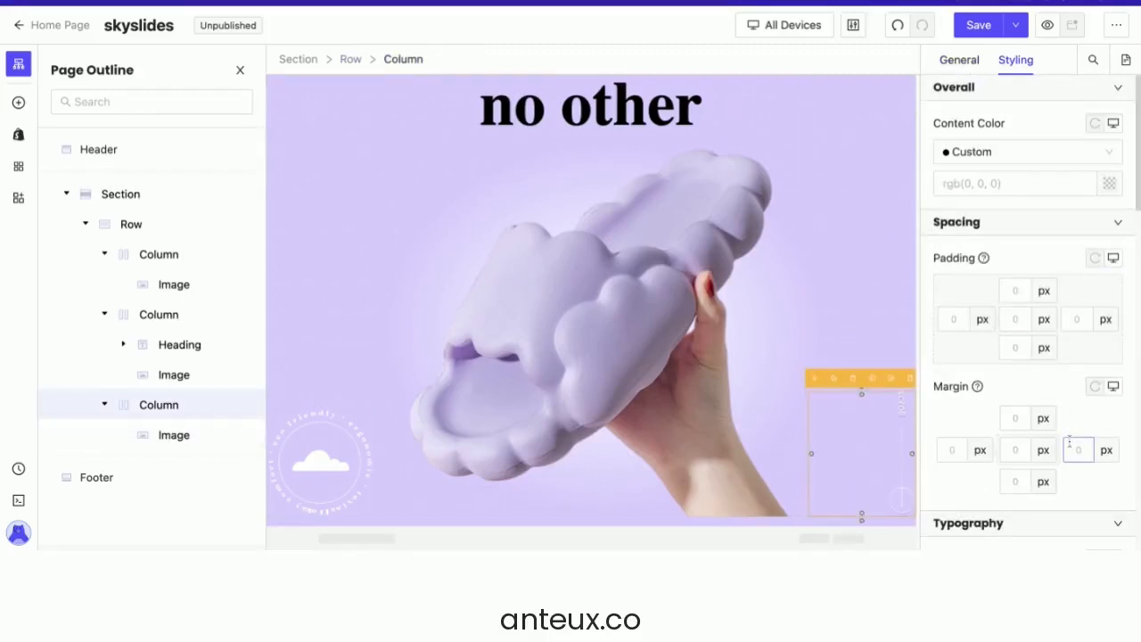
{"action": "type", "text": "20"}
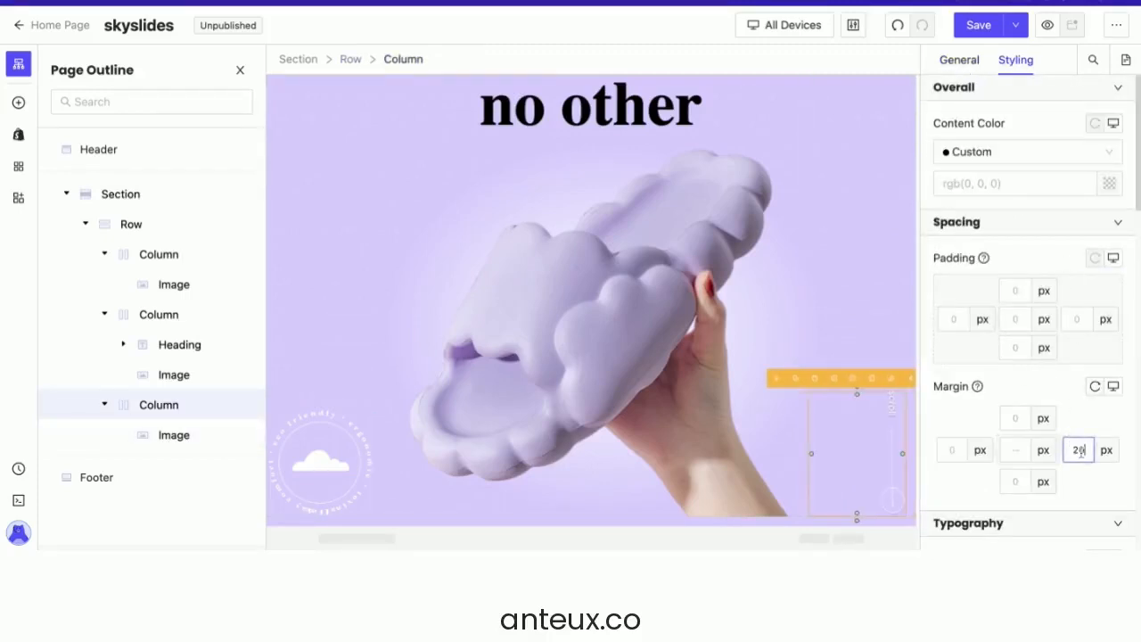
Give the round eco-friendly badge image a 20 px left margin and a 20 px bottom margin
{"action": "left_click", "coordinate": [294, 411]}
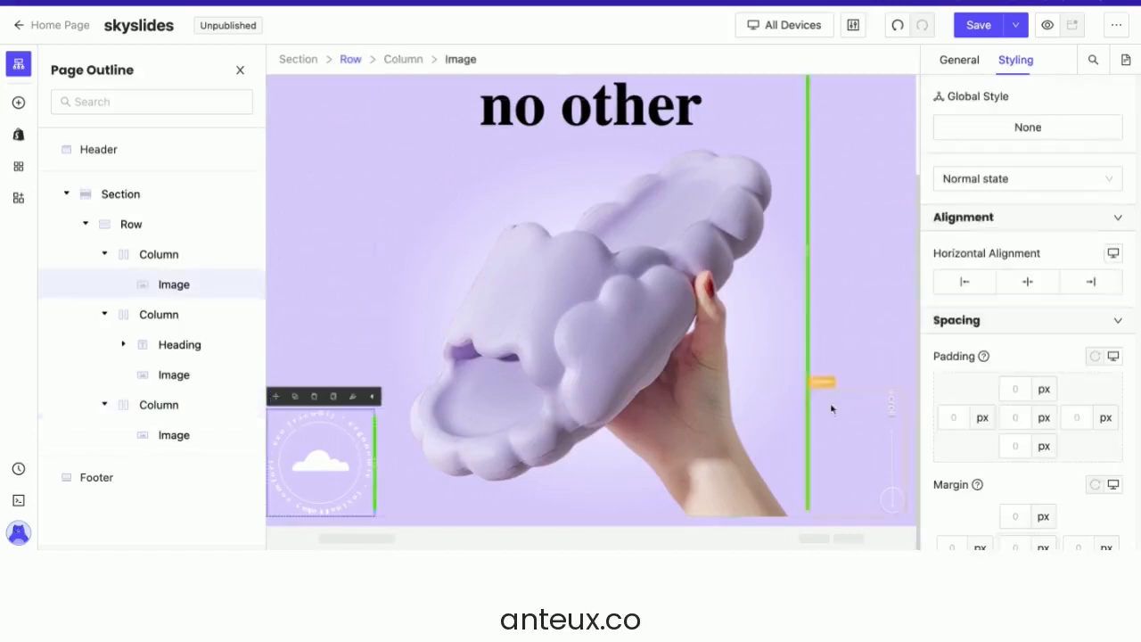
{"action": "scroll", "coordinate": [957, 461], "scroll_direction": "down", "scroll_amount": 2}
{"action": "type", "text": "3"}
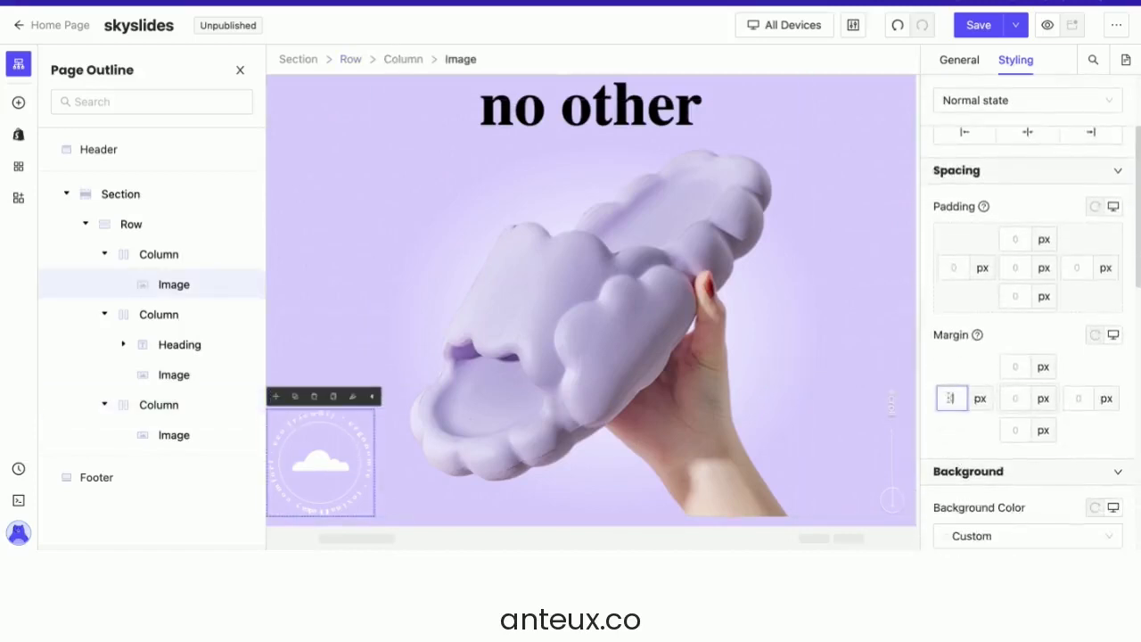
{"action": "type", "text": "0"}
{"action": "left_click", "coordinate": [1015, 430]}
{"action": "type", "text": "10"}
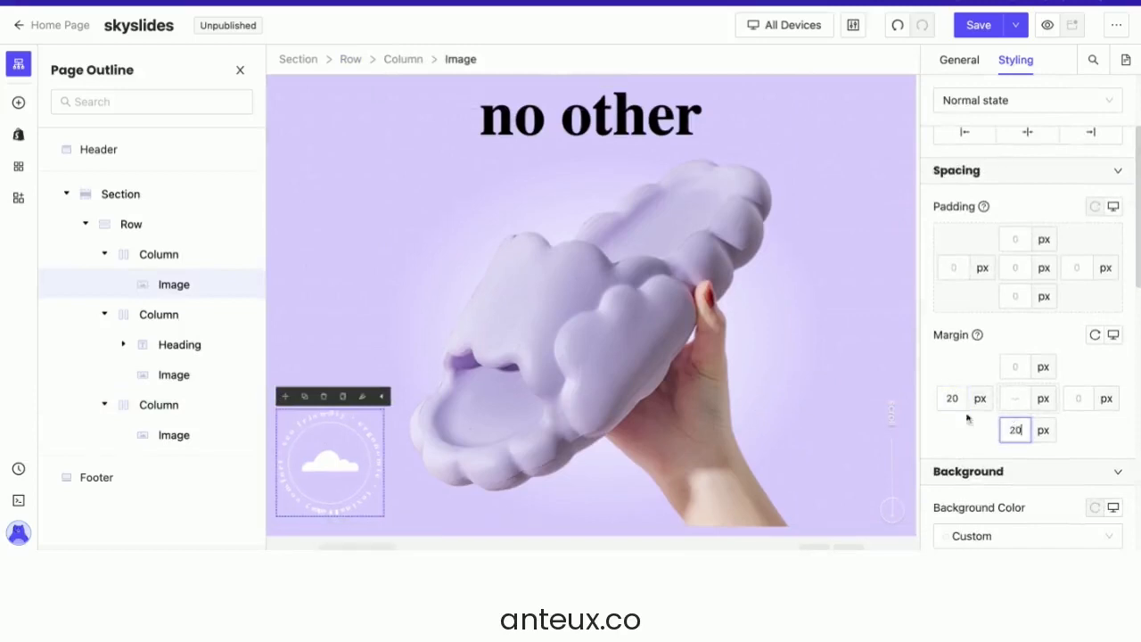
Disable full width for the slipper image and set its image width to 588 px
{"action": "left_click", "coordinate": [721, 315]}
{"action": "left_click", "coordinate": [961, 59]}
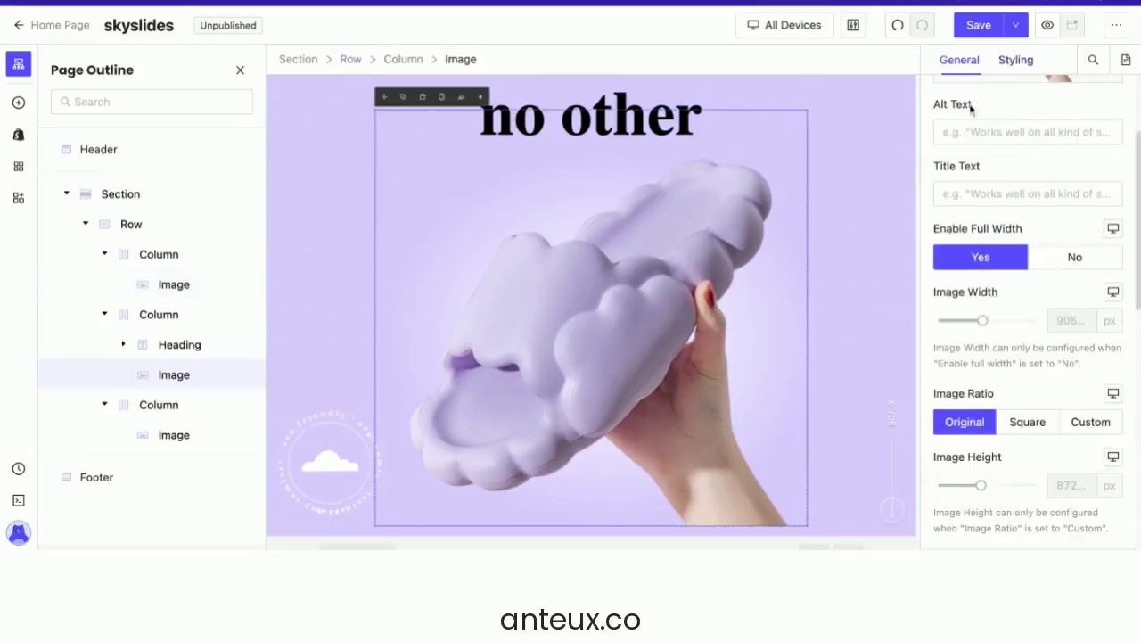
{"action": "left_click", "coordinate": [240, 72]}
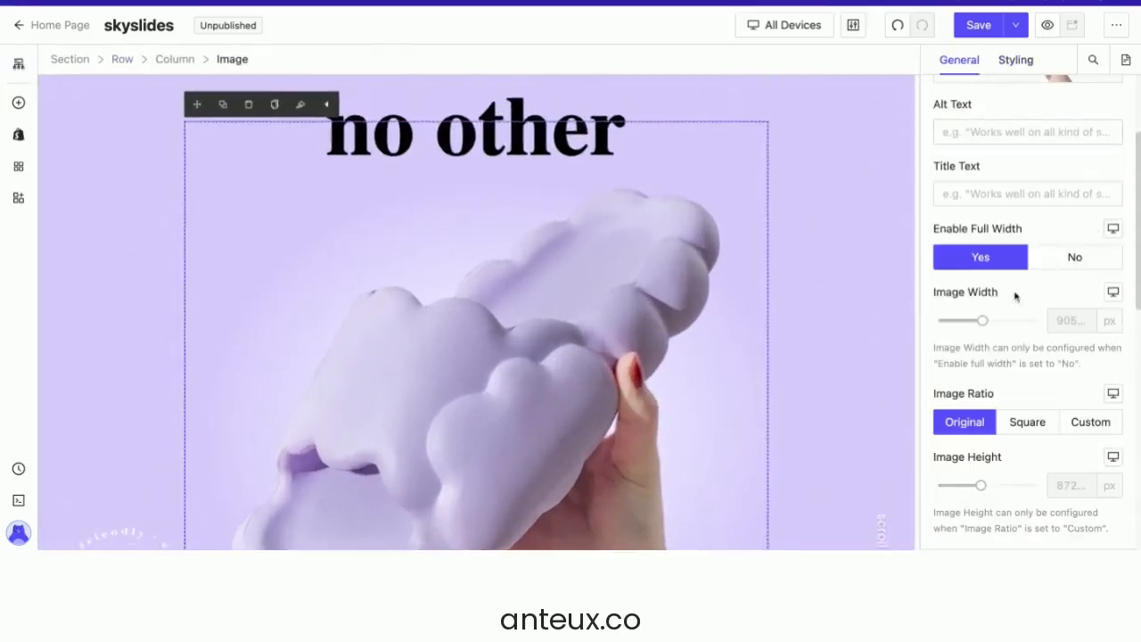
{"action": "left_click", "coordinate": [1049, 266]}
{"action": "left_click_drag", "start_coordinate": [980, 323], "coordinate": [971, 324]}
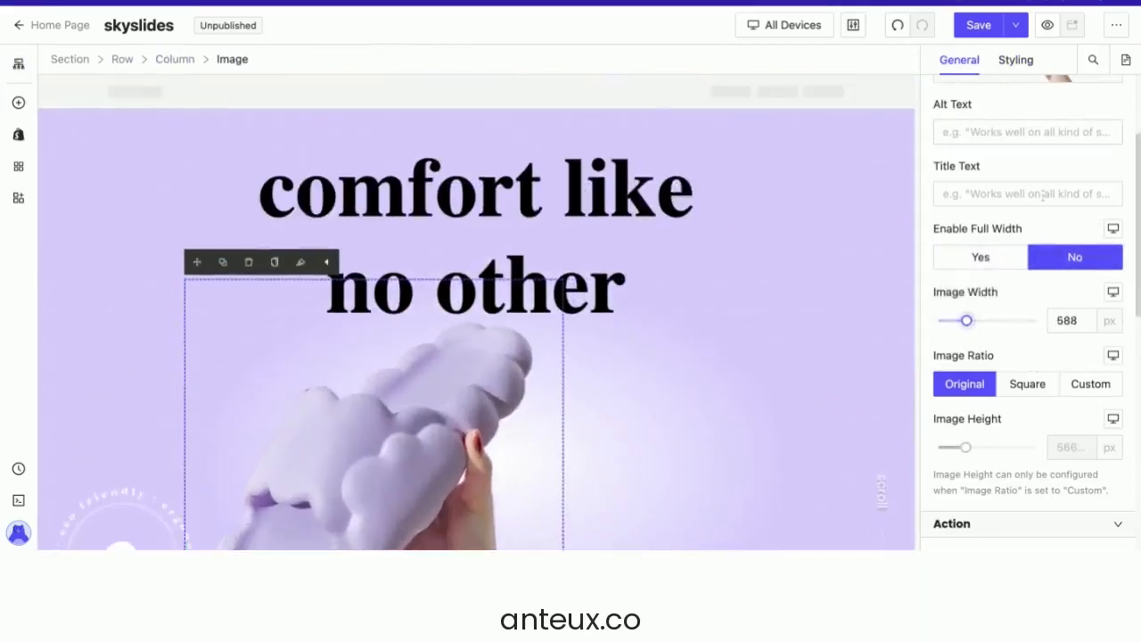
Center the slipper image horizontally in its column
{"action": "scroll", "coordinate": [1042, 158], "scroll_direction": "up", "scroll_amount": 3}
{"action": "left_click", "coordinate": [1016, 60]}
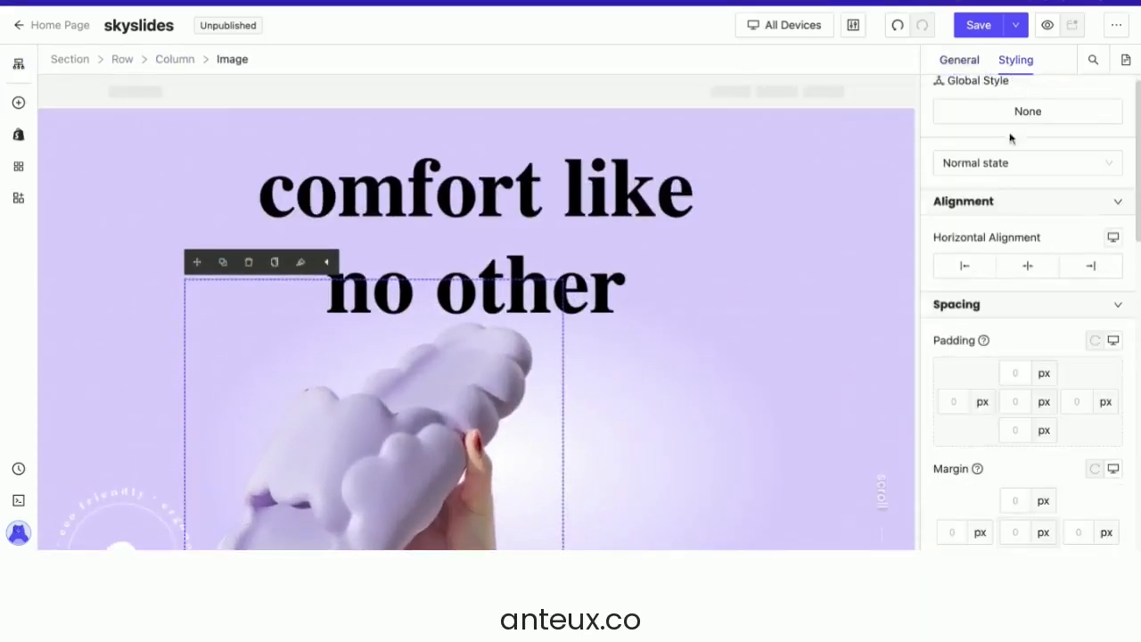
{"action": "left_click", "coordinate": [1029, 267]}
{"action": "scroll", "coordinate": [610, 337], "scroll_direction": "down", "scroll_amount": 1}
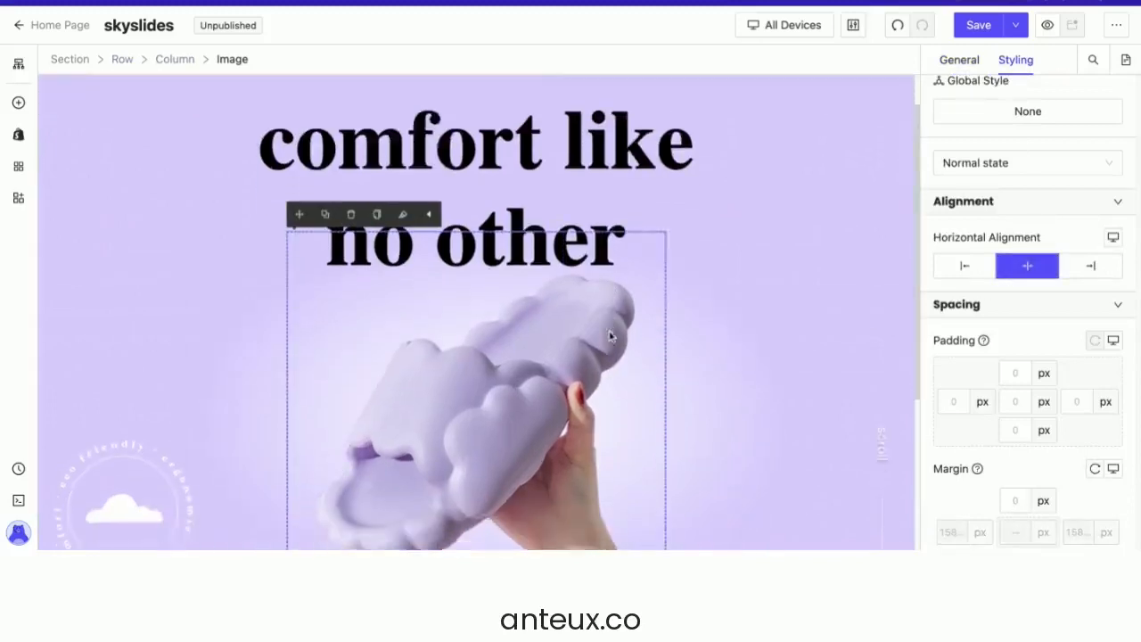
Set the section's padding to 0 px on all sides
{"action": "scroll", "coordinate": [610, 336], "scroll_direction": "down", "scroll_amount": 3}
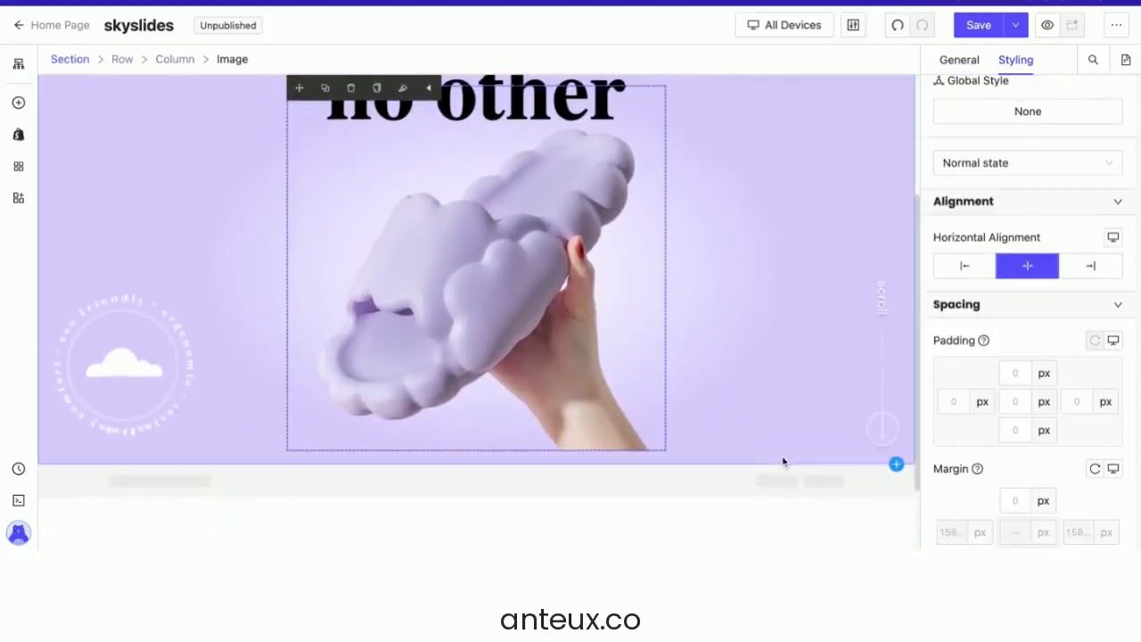
{"action": "left_click", "coordinate": [783, 461]}
{"action": "type", "text": "0"}
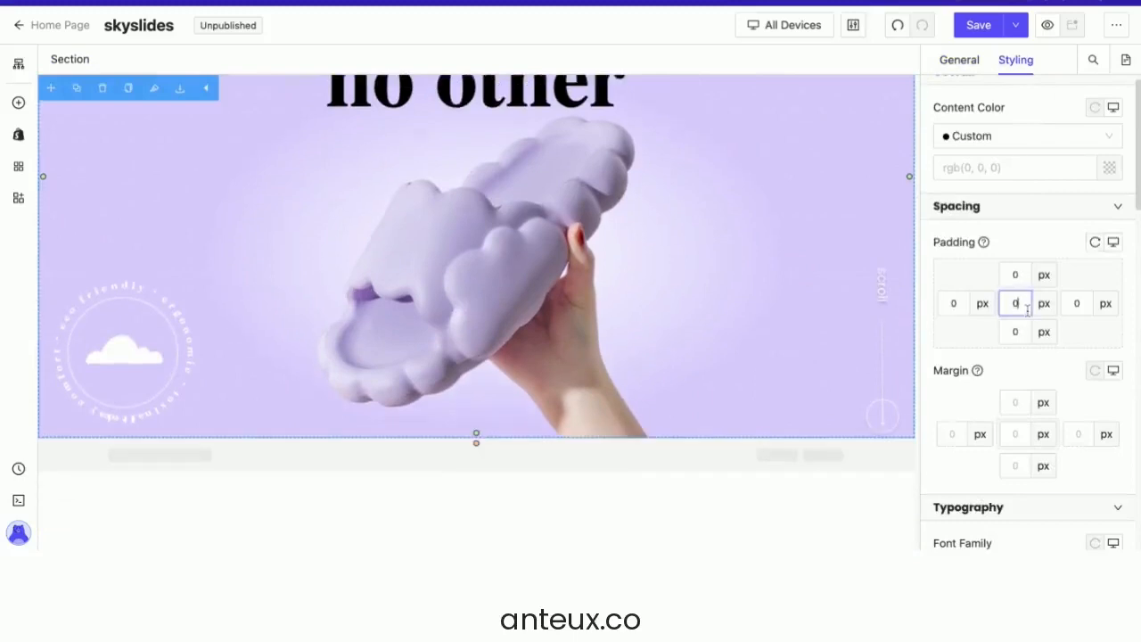
Reduce the line height of the "comfort like no other" heading to 106 px
{"action": "scroll", "coordinate": [827, 349], "scroll_direction": "up", "scroll_amount": 2}
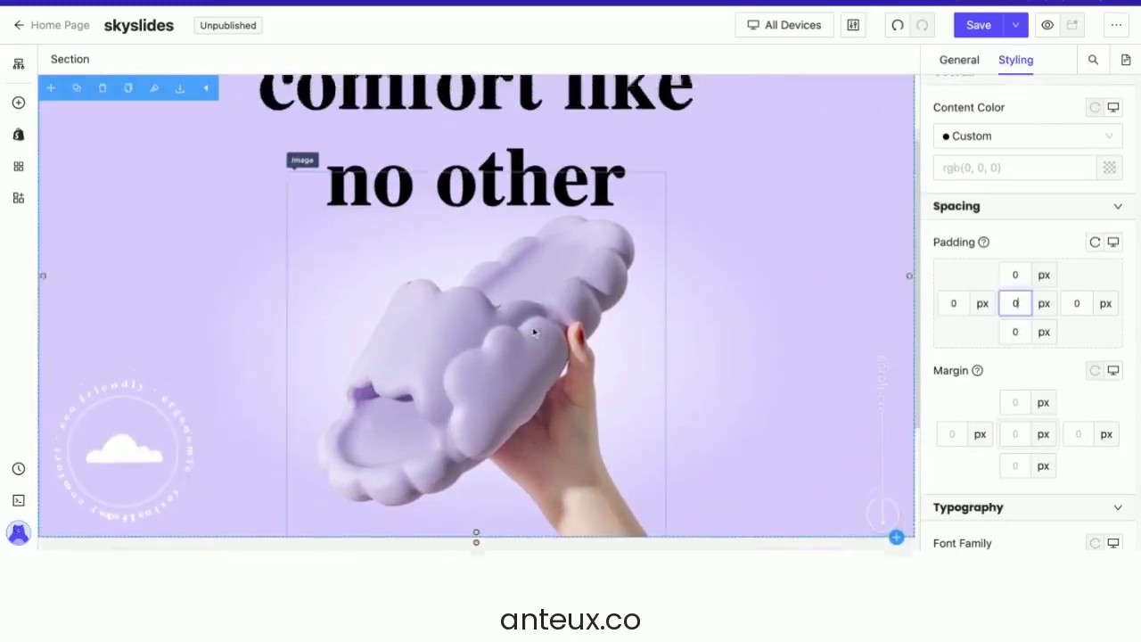
{"action": "scroll", "coordinate": [548, 319], "scroll_direction": "up", "scroll_amount": 2}
{"action": "left_click", "coordinate": [515, 156]}
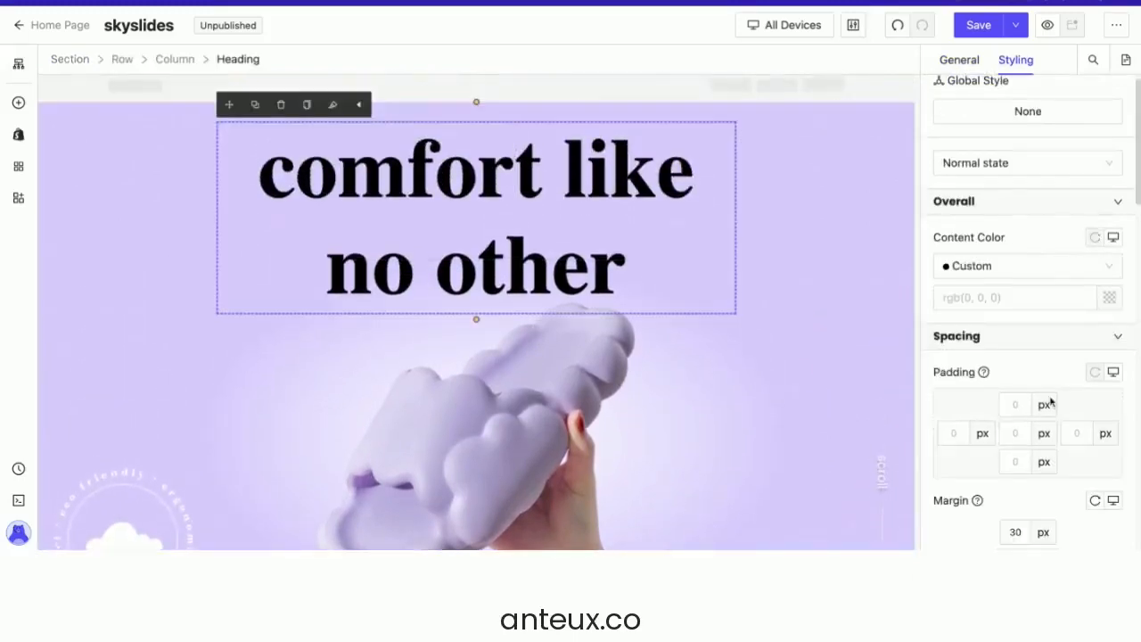
{"action": "scroll", "coordinate": [1047, 401], "scroll_direction": "down", "scroll_amount": 5}
{"action": "left_click", "coordinate": [1004, 515]}
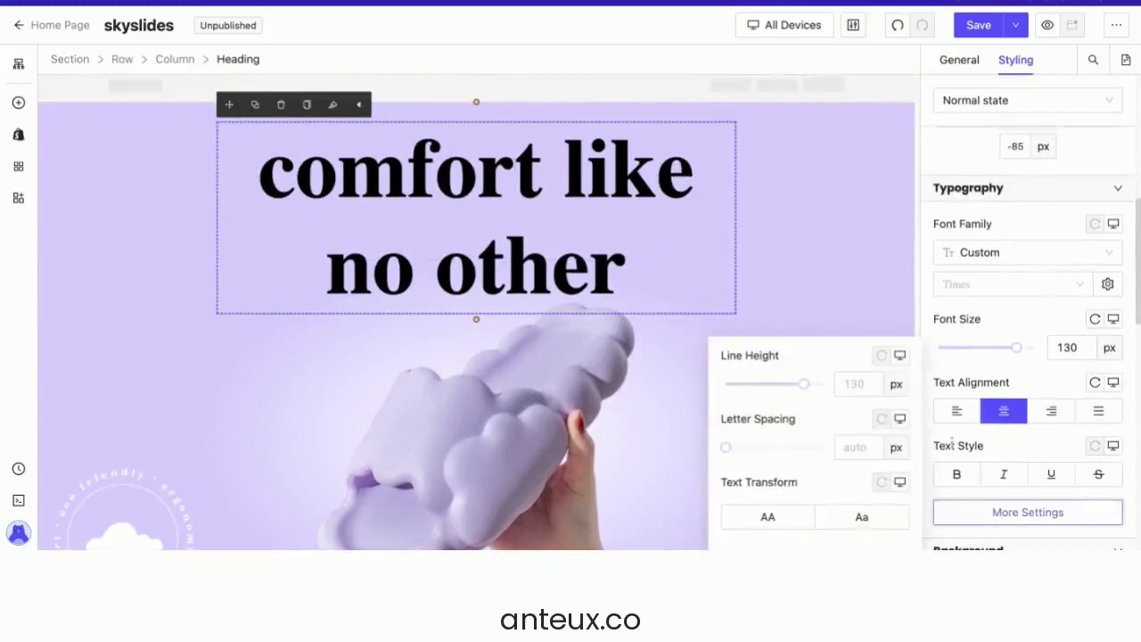
{"action": "left_click_drag", "start_coordinate": [801, 390], "coordinate": [807, 393]}
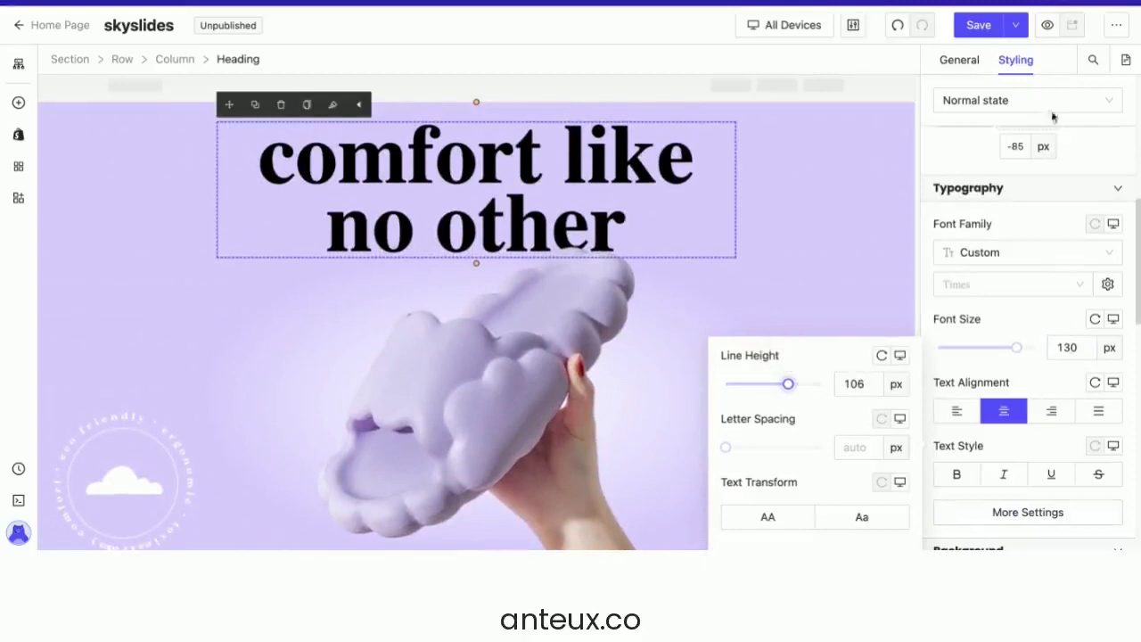
Change the heading's content color to white, rgb(255, 255, 255)
{"action": "scroll", "coordinate": [1052, 116], "scroll_direction": "up", "scroll_amount": 5}
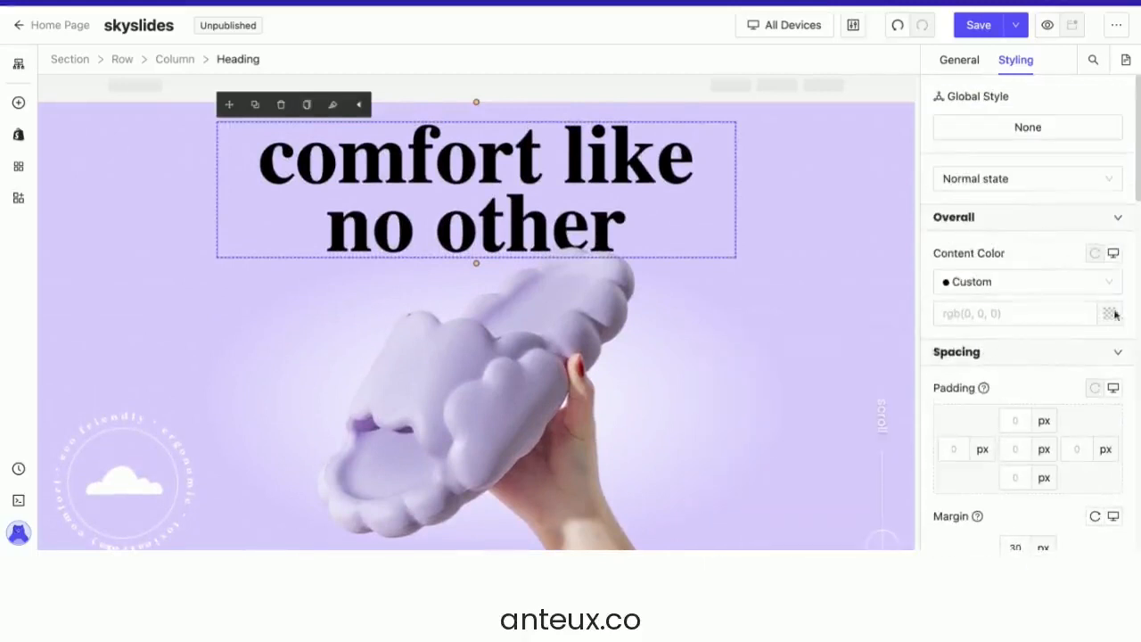
{"action": "left_click", "coordinate": [1110, 315]}
{"action": "left_click", "coordinate": [882, 417]}
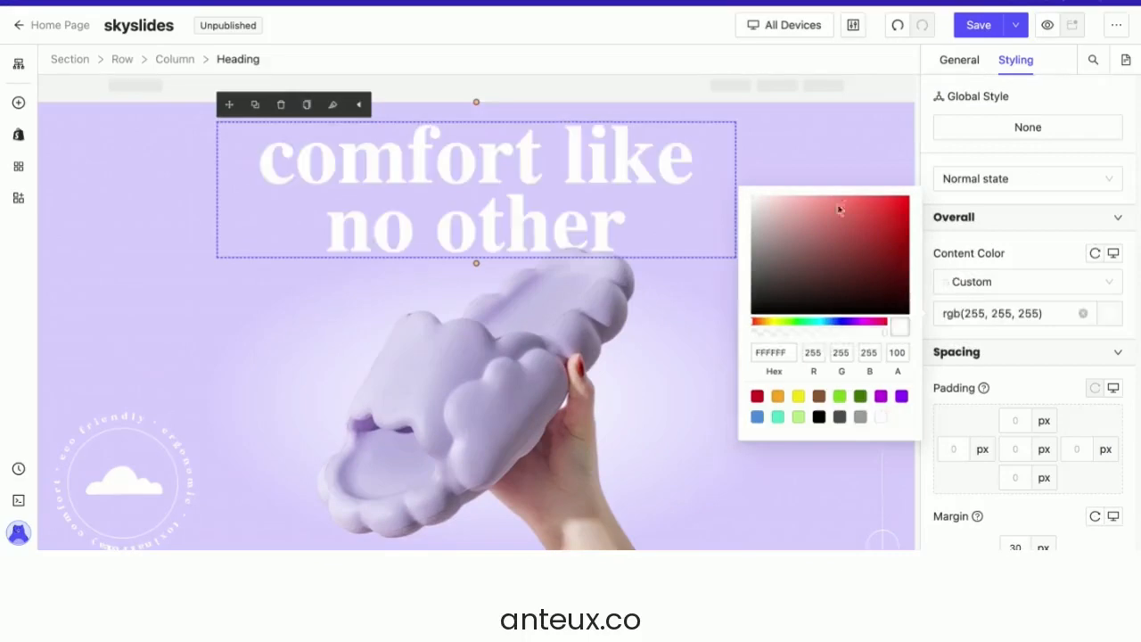
Add the cloud picture as the background image of the row
{"action": "left_click", "coordinate": [859, 158]}
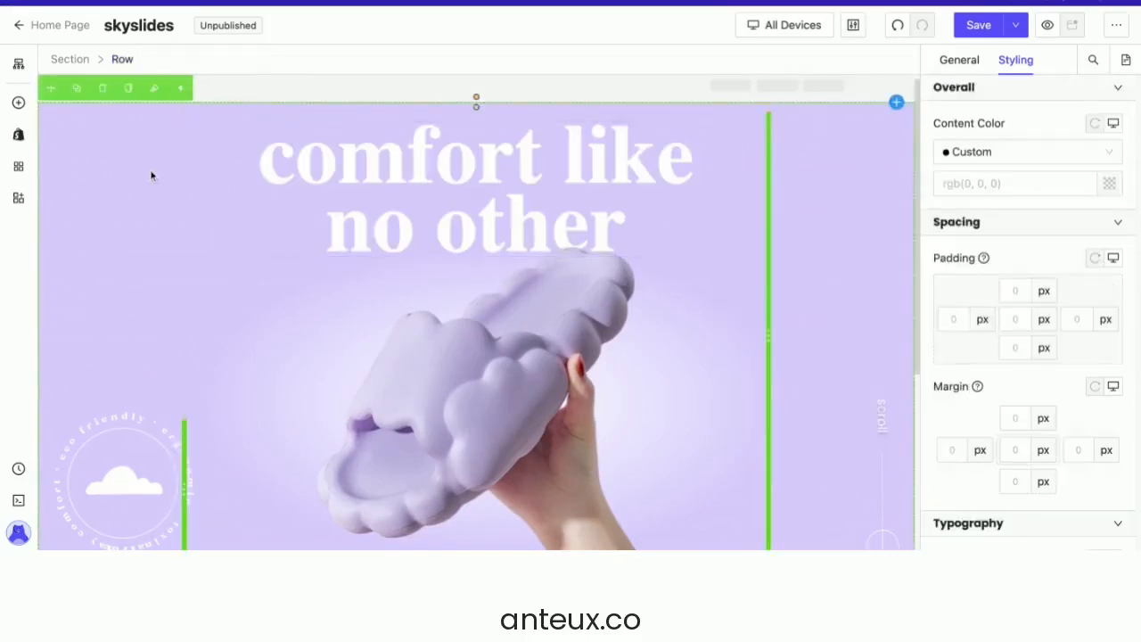
{"action": "scroll", "coordinate": [984, 346], "scroll_direction": "down", "scroll_amount": 10}
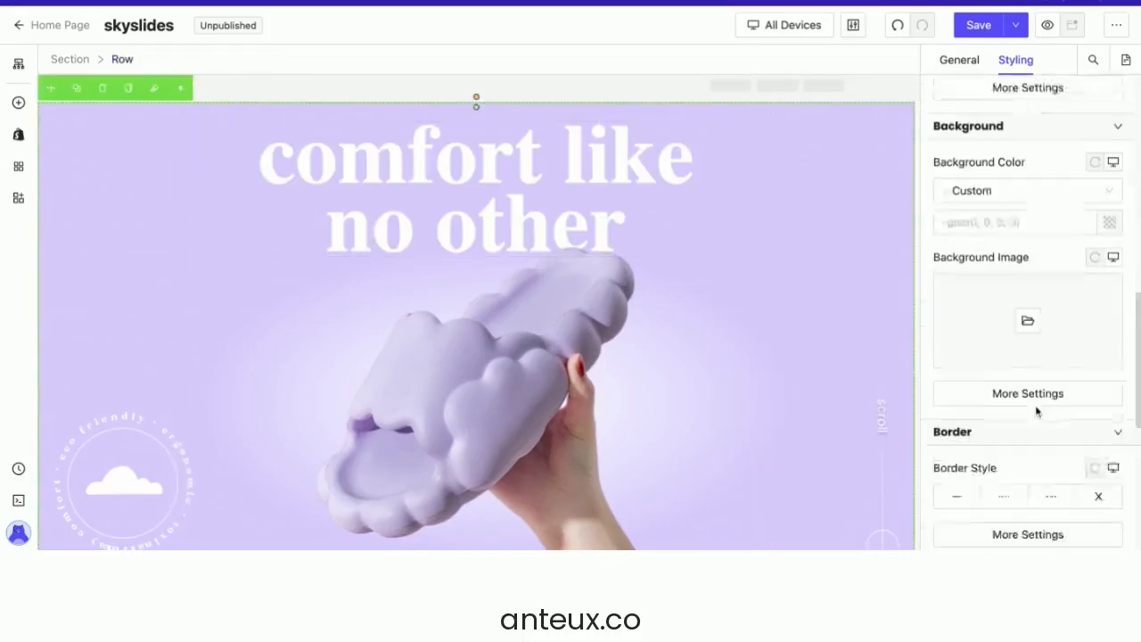
{"action": "left_click", "coordinate": [1028, 298]}
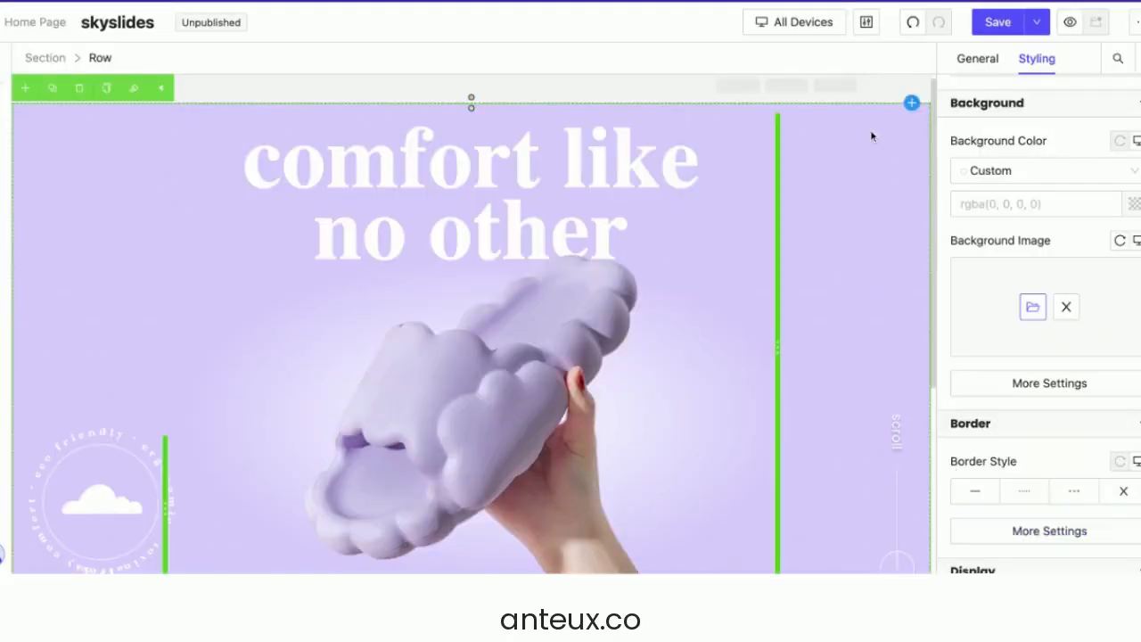
{"action": "scroll", "coordinate": [848, 226], "scroll_direction": "down", "scroll_amount": 1}
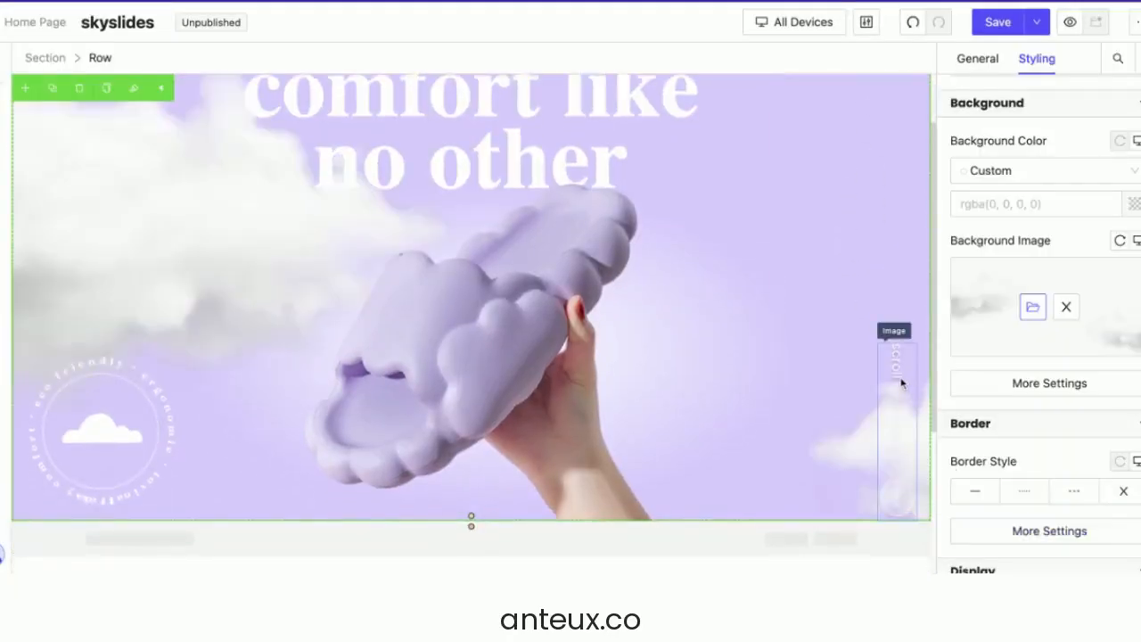
Set the row's background image to center position, no repeat and Contain size
{"action": "left_click", "coordinate": [1063, 392]}
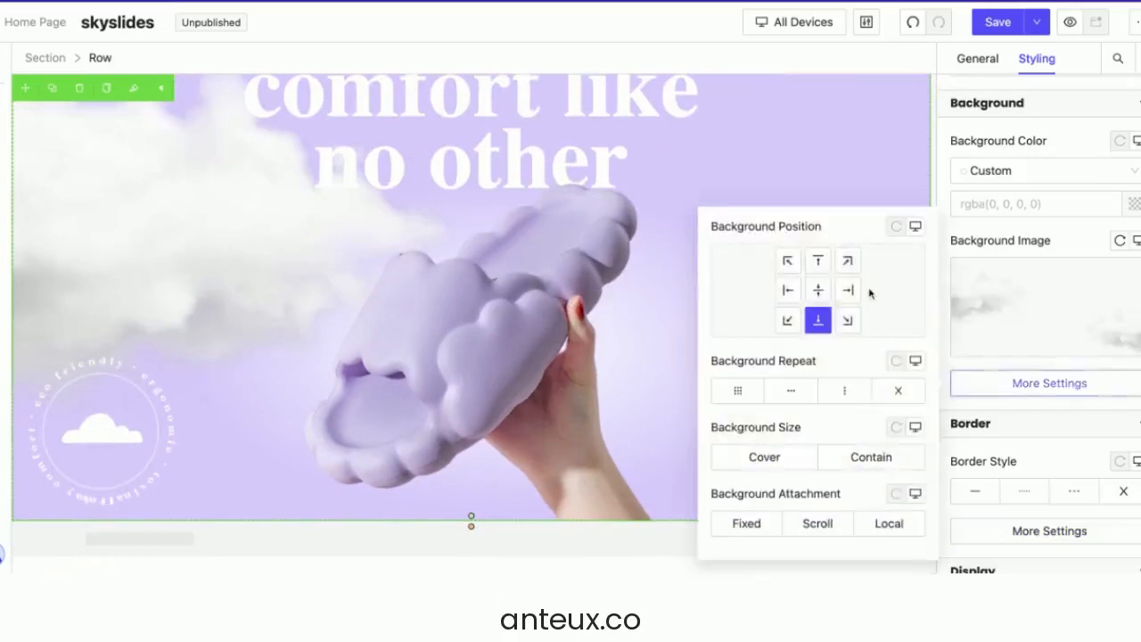
{"action": "left_click", "coordinate": [818, 290]}
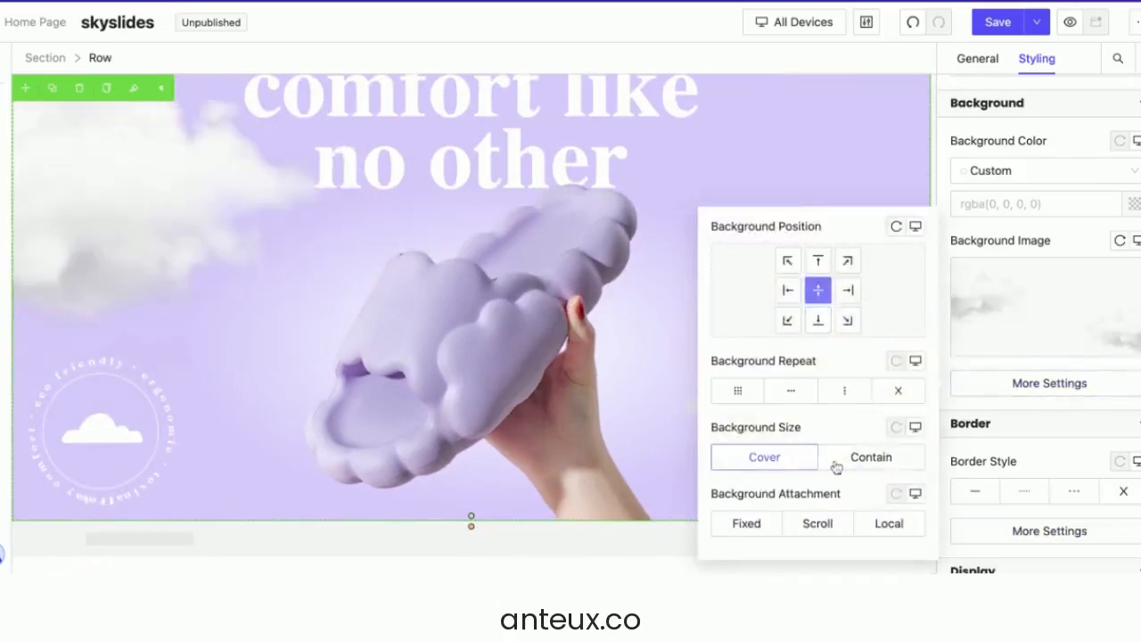
{"action": "left_click", "coordinate": [838, 464]}
{"action": "left_click", "coordinate": [799, 459]}
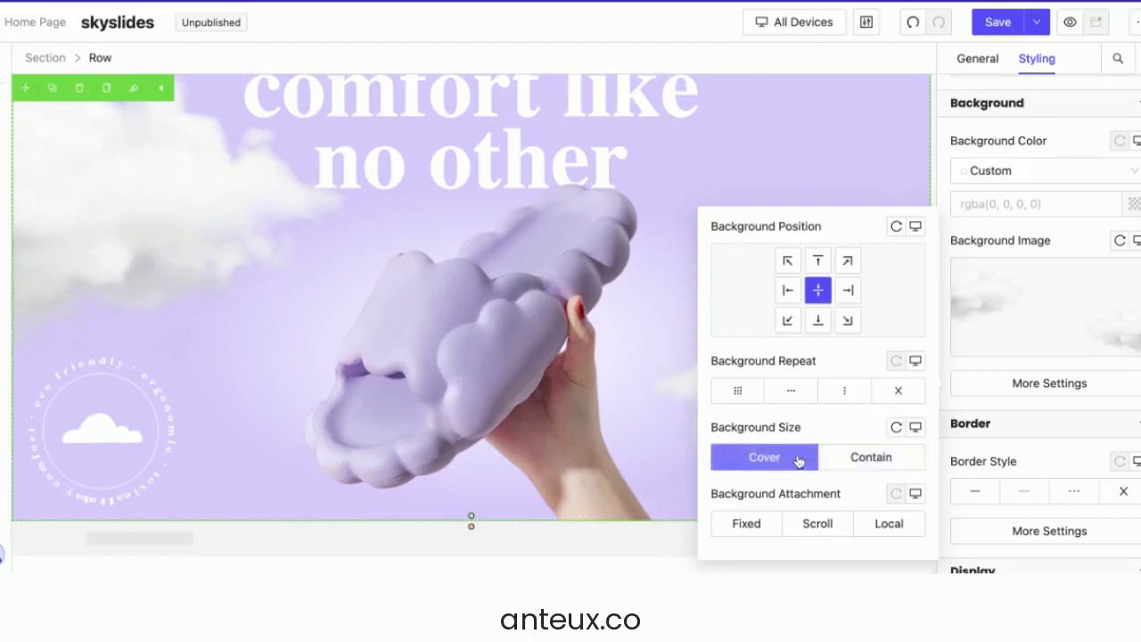
{"action": "left_click", "coordinate": [903, 391]}
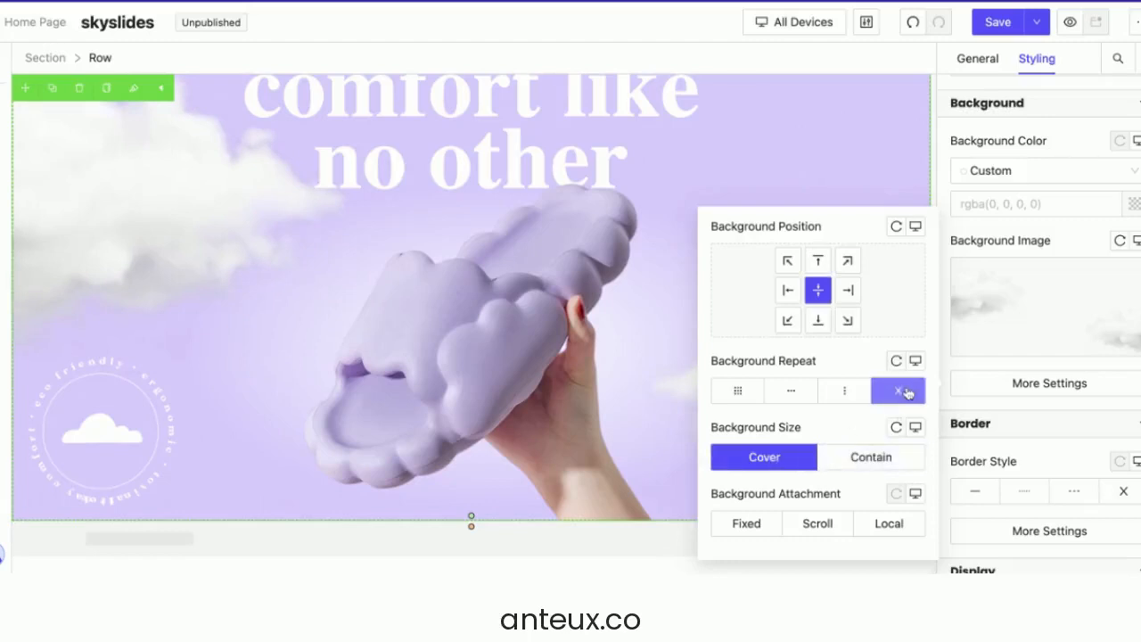
{"action": "left_click", "coordinate": [869, 458]}
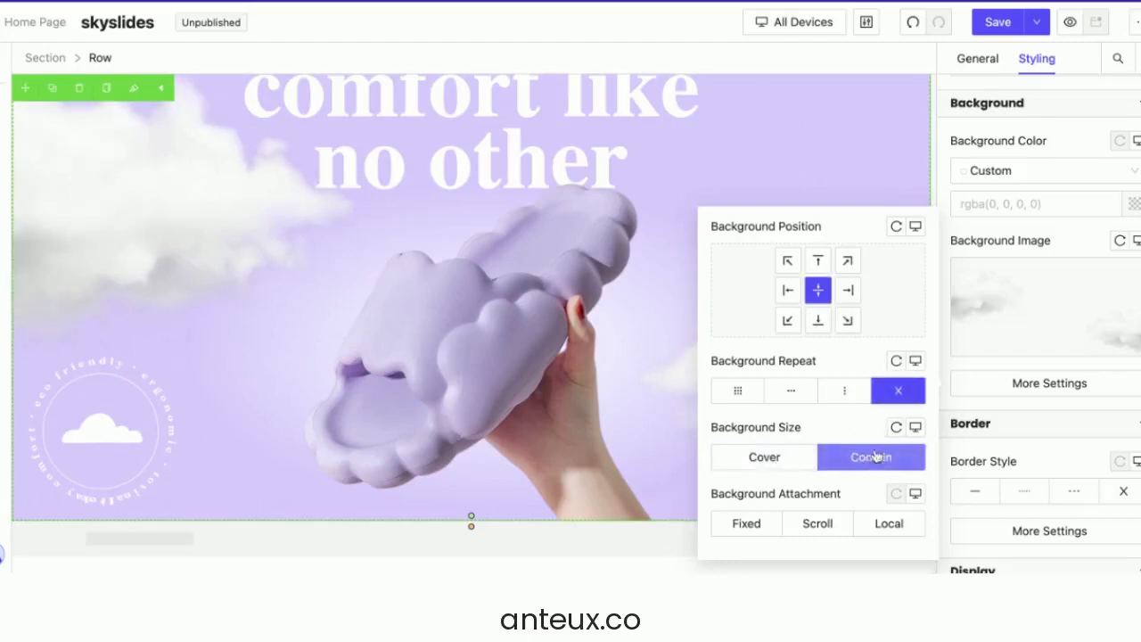
{"action": "scroll", "coordinate": [575, 275], "scroll_direction": "up", "scroll_amount": 1}
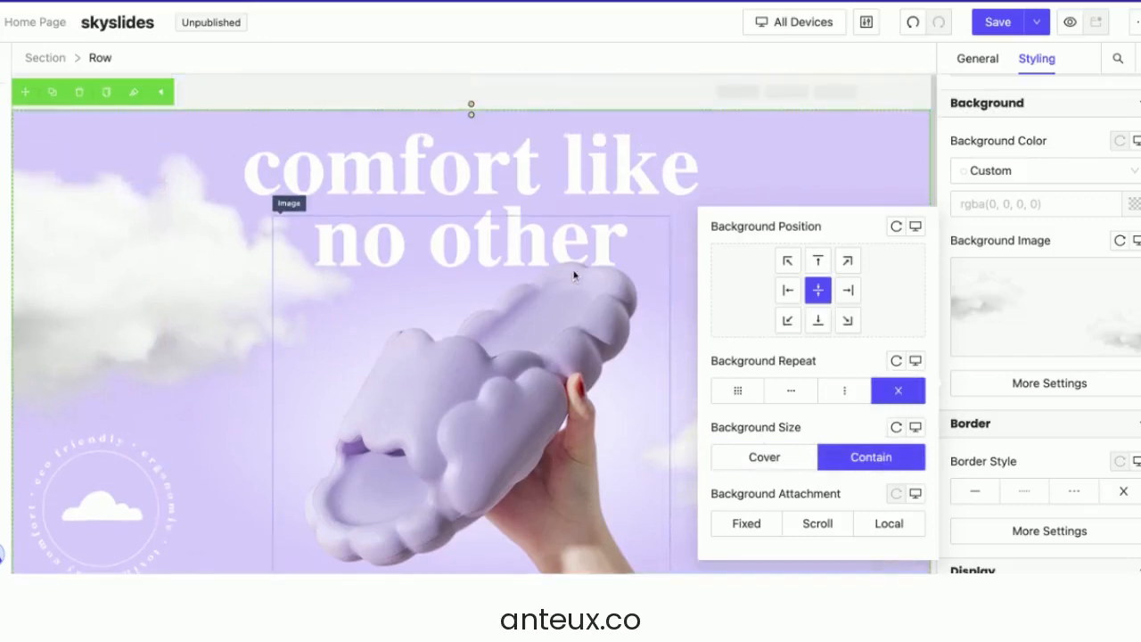
{"action": "left_click", "coordinate": [869, 174]}
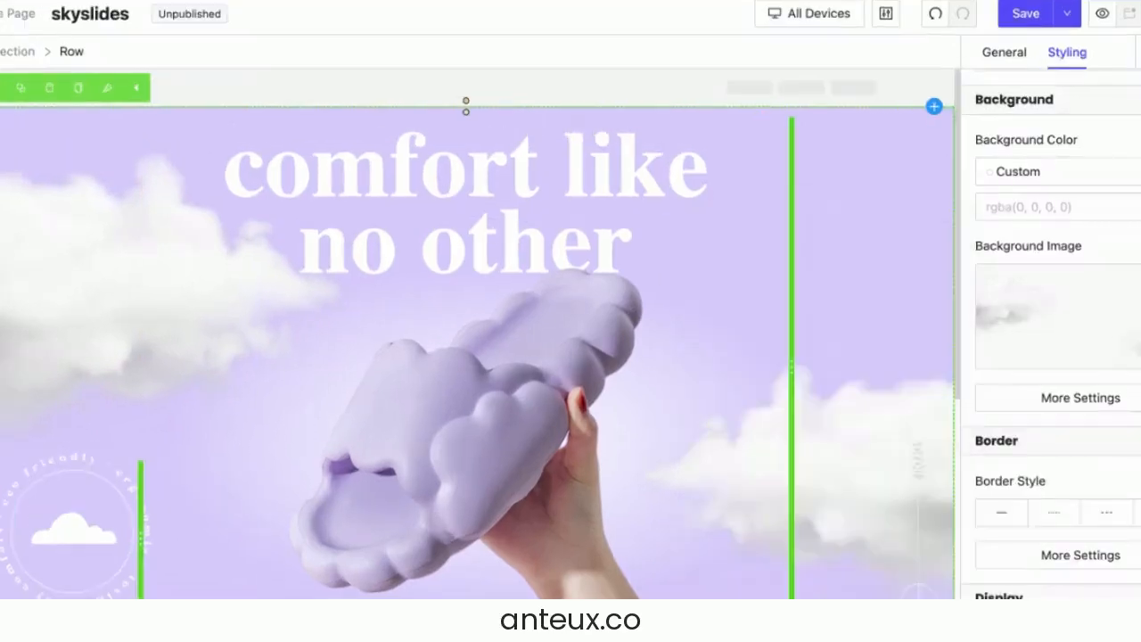
{"action": "scroll", "coordinate": [480, 334], "scroll_direction": "down", "scroll_amount": 1}
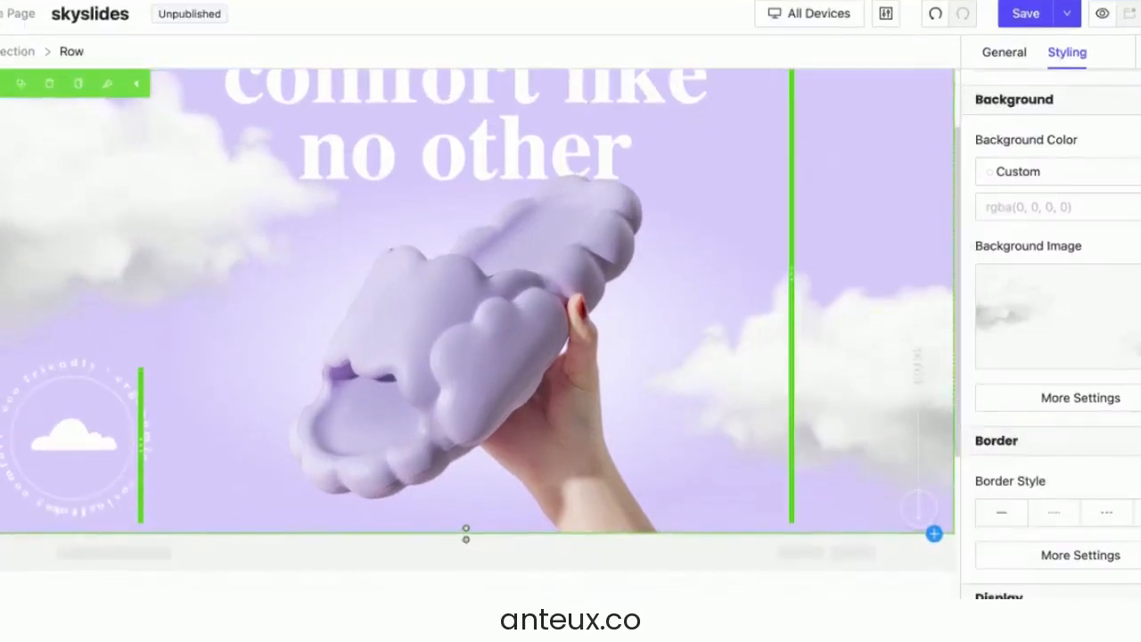
{"action": "scroll", "coordinate": [480, 334], "scroll_direction": "up", "scroll_amount": 1}
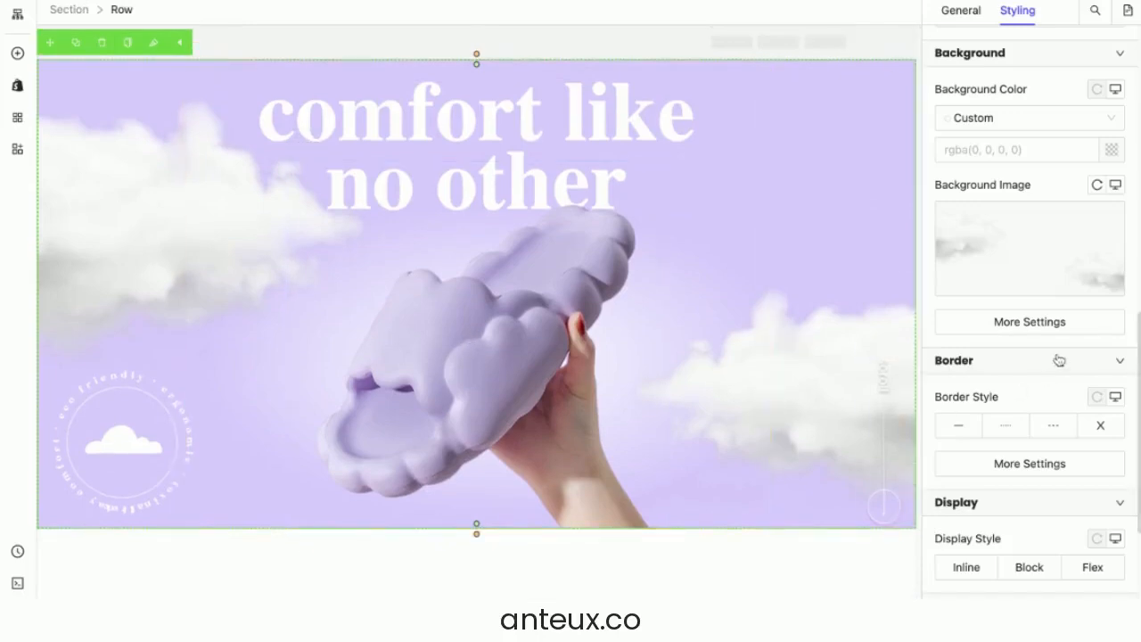
Raise the scroll graphic by giving its column a bottom padding of about 371 px
{"action": "left_click", "coordinate": [898, 447]}
{"action": "left_click", "coordinate": [823, 461]}
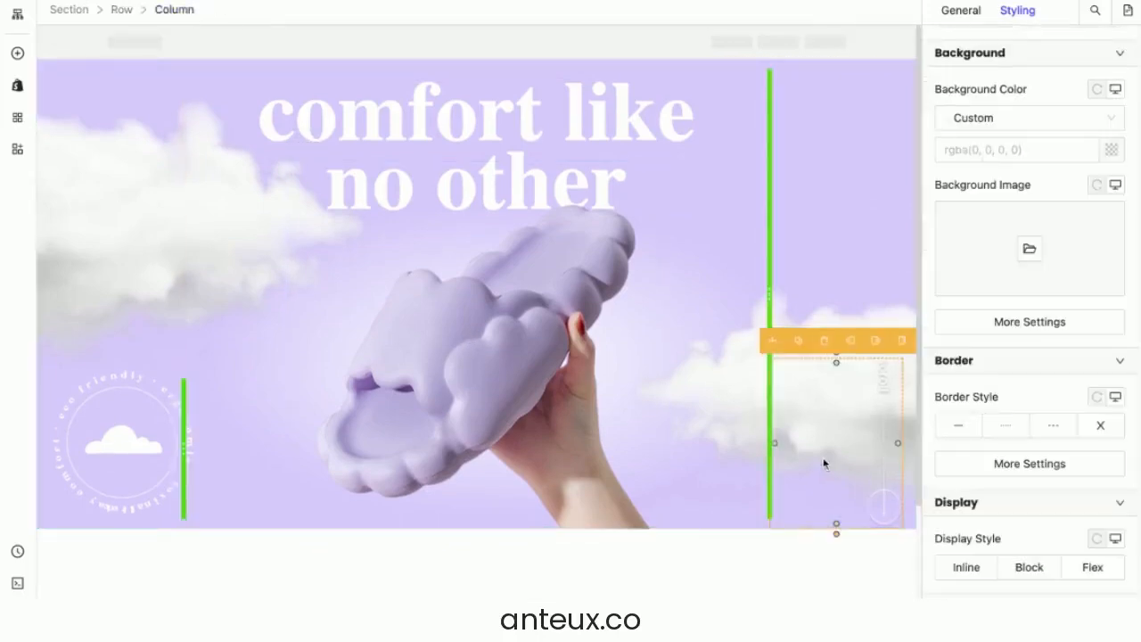
{"action": "left_click_drag", "start_coordinate": [837, 526], "coordinate": [837, 538]}
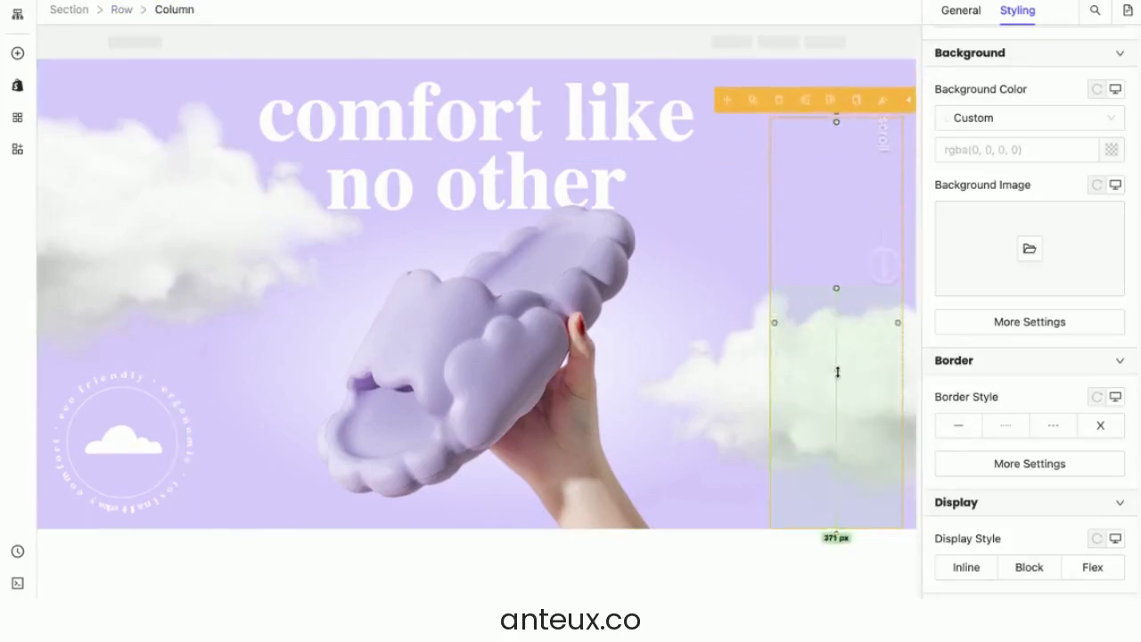
Replace the faint scroll graphic with the more solid white version from the image library, then deselect it
{"action": "left_click", "coordinate": [884, 178]}
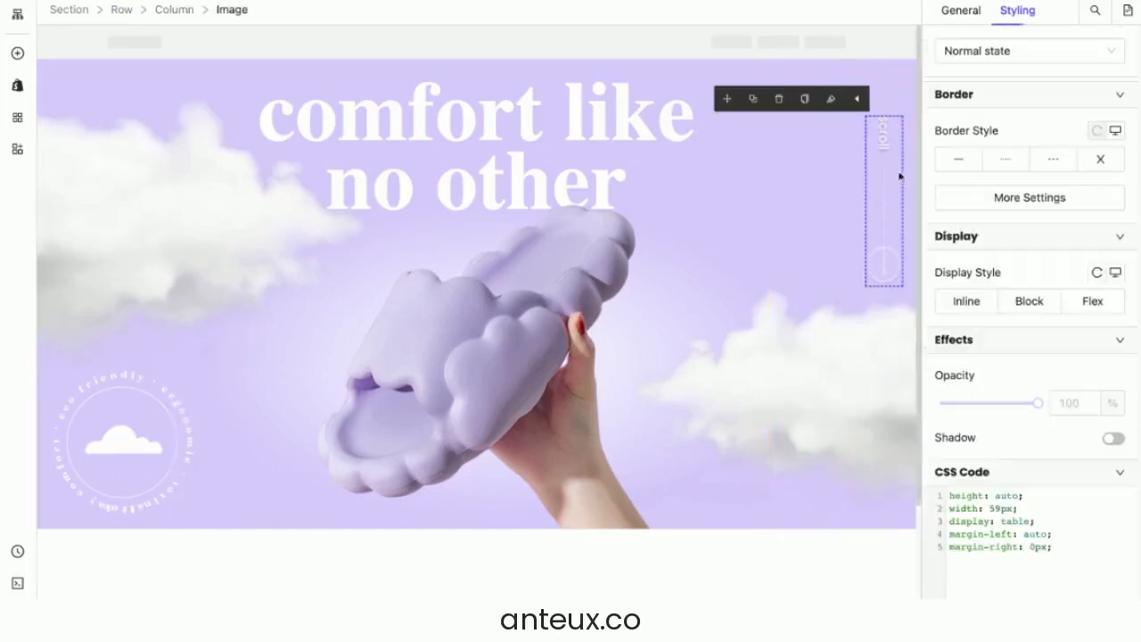
{"action": "scroll", "coordinate": [996, 160], "scroll_direction": "up", "scroll_amount": 1}
{"action": "scroll", "coordinate": [996, 160], "scroll_direction": "up", "scroll_amount": 5}
{"action": "left_click", "coordinate": [963, 12]}
{"action": "scroll", "coordinate": [983, 61], "scroll_direction": "up", "scroll_amount": 5}
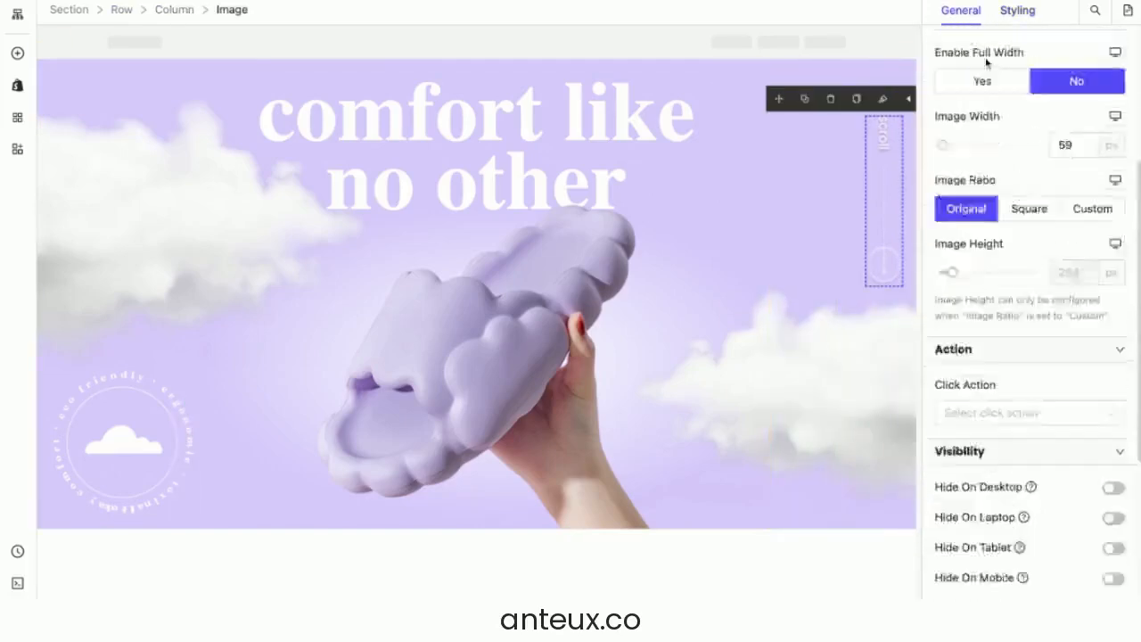
{"action": "scroll", "coordinate": [983, 100], "scroll_direction": "up", "scroll_amount": 3}
{"action": "left_click", "coordinate": [1014, 134]}
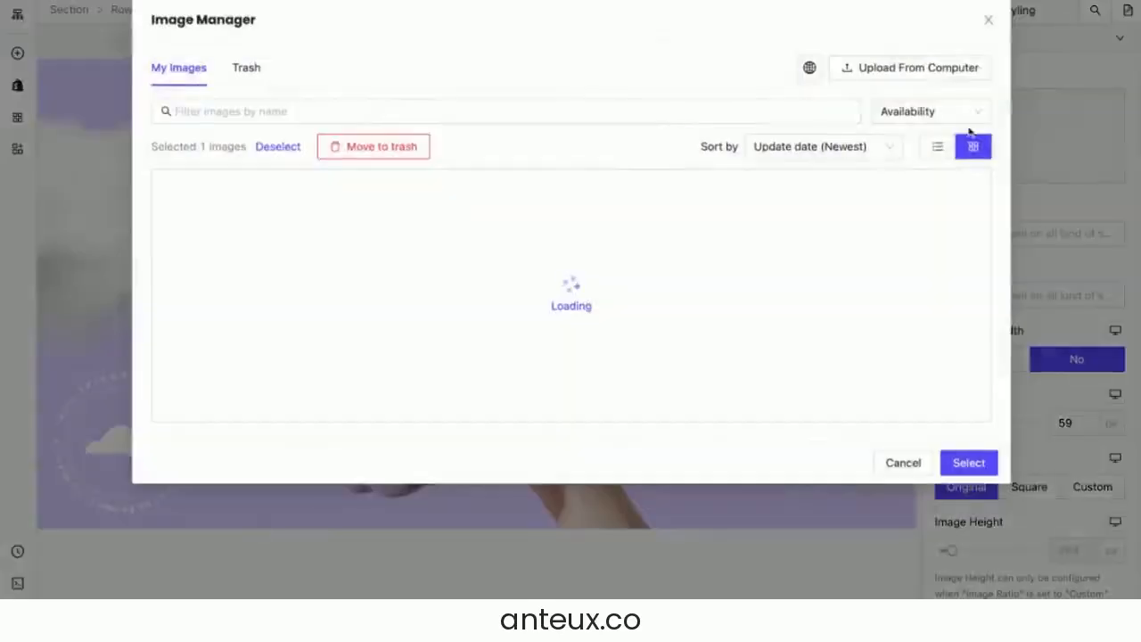
{"action": "left_click", "coordinate": [860, 83]}
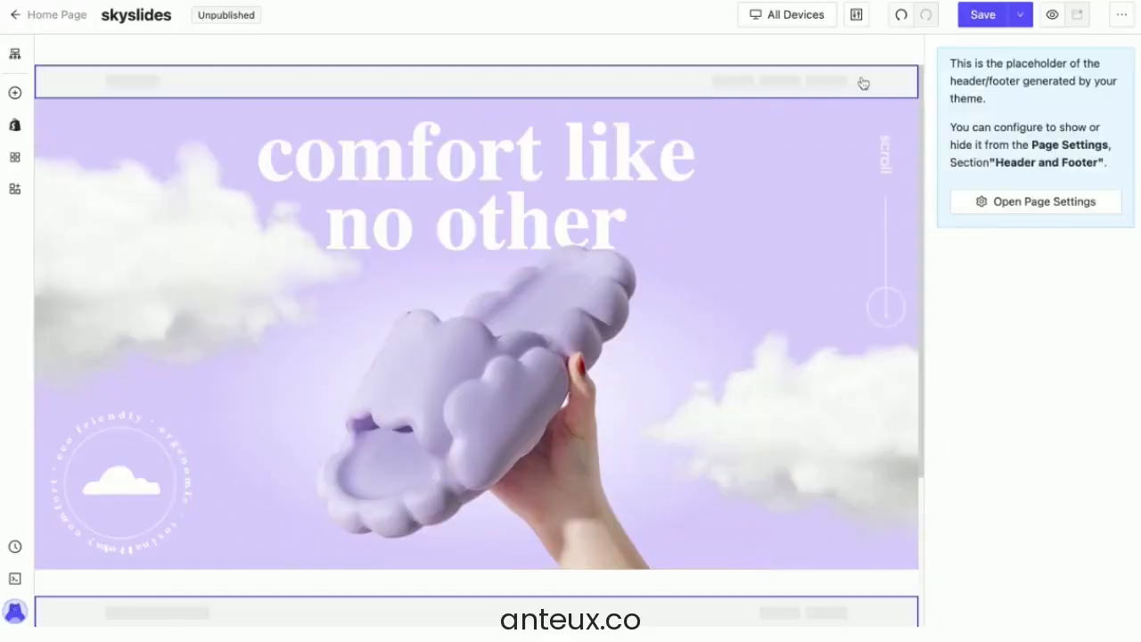
Reduce the scroll graphic's image width to 43 px
{"action": "left_click", "coordinate": [885, 183]}
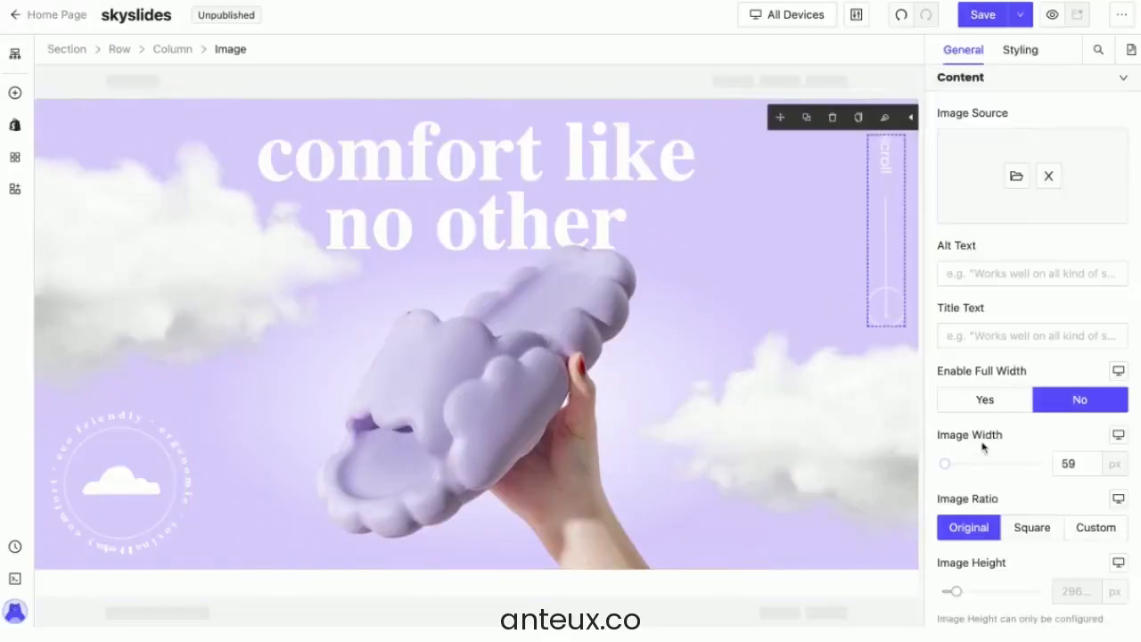
{"action": "left_click_drag", "start_coordinate": [948, 467], "coordinate": [946, 467]}
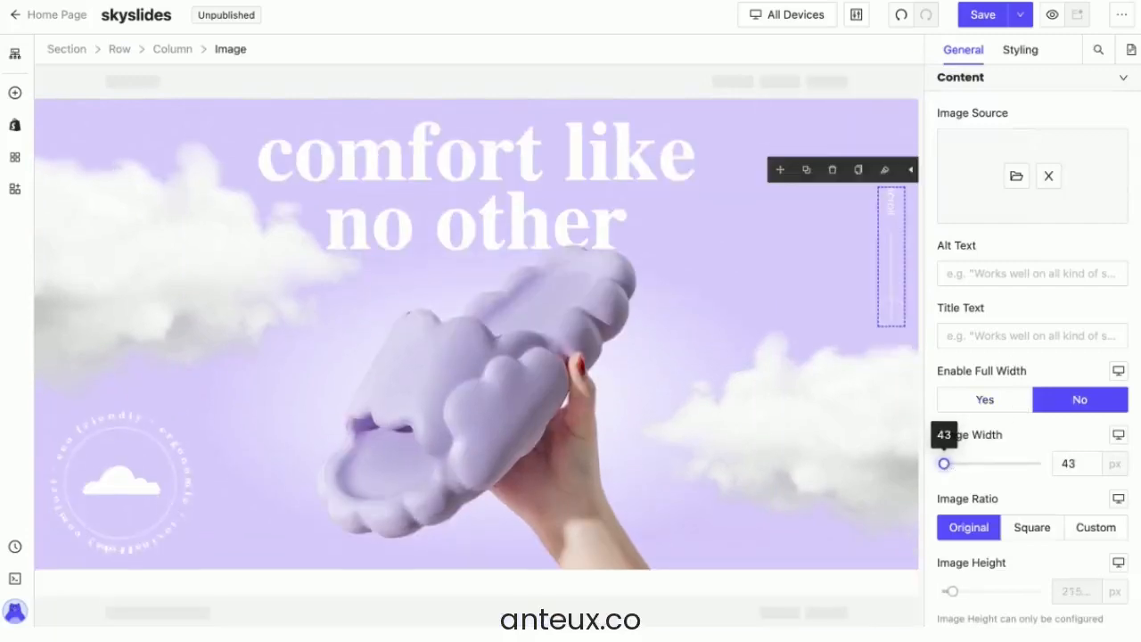
{"action": "left_click", "coordinate": [701, 365]}
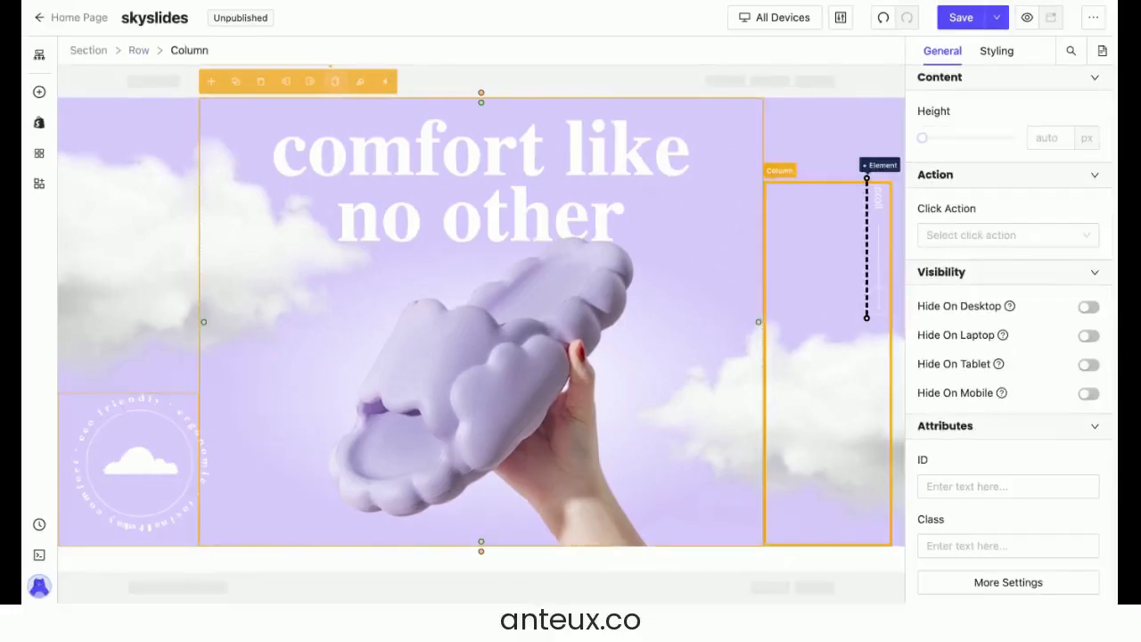
Add the white circle outline as an image above the scroll graphic, with full width disabled and a width of 128 px
{"action": "left_click_drag", "start_coordinate": [863, 250], "coordinate": [865, 250]}
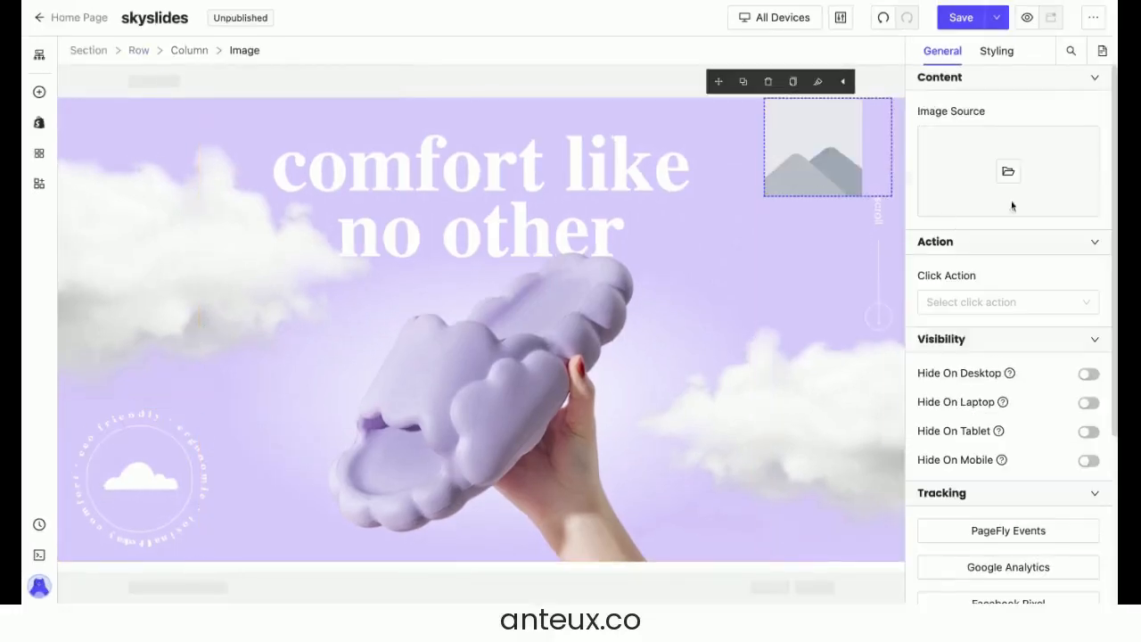
{"action": "left_click", "coordinate": [1009, 172]}
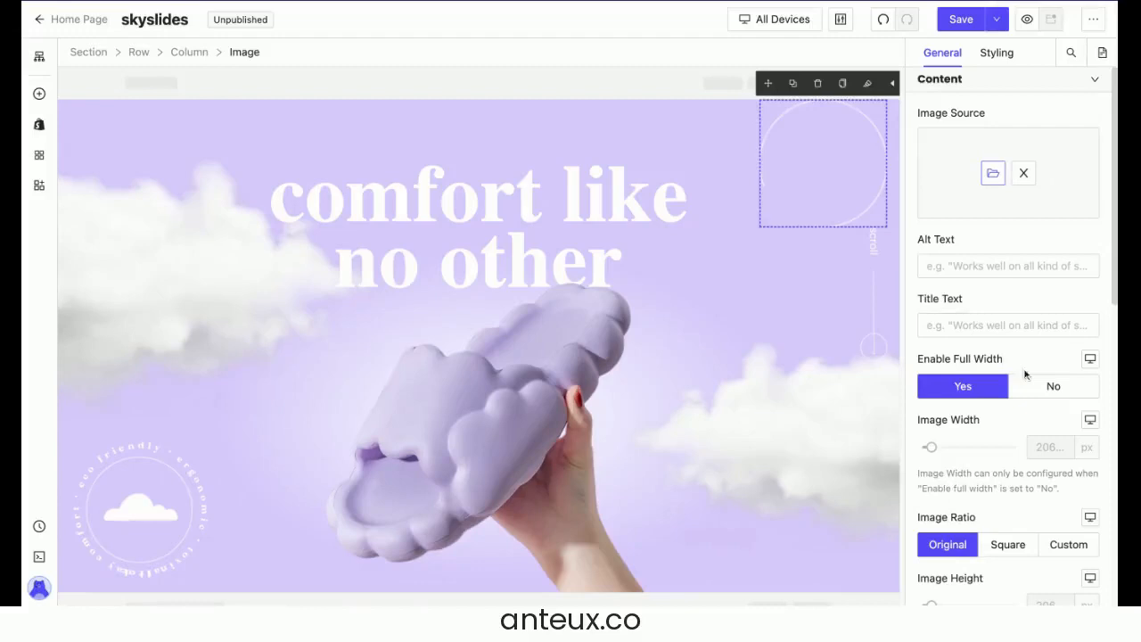
{"action": "left_click", "coordinate": [1034, 385]}
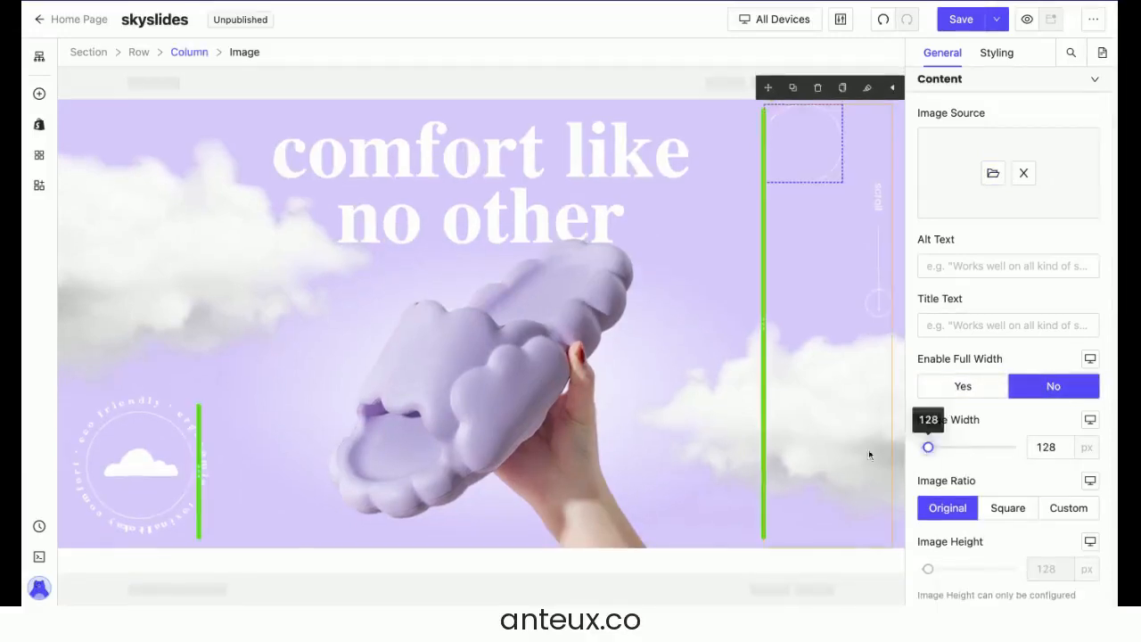
Shift the circle outline image toward the heading with a left margin of -175 px
{"action": "left_click", "coordinate": [995, 54]}
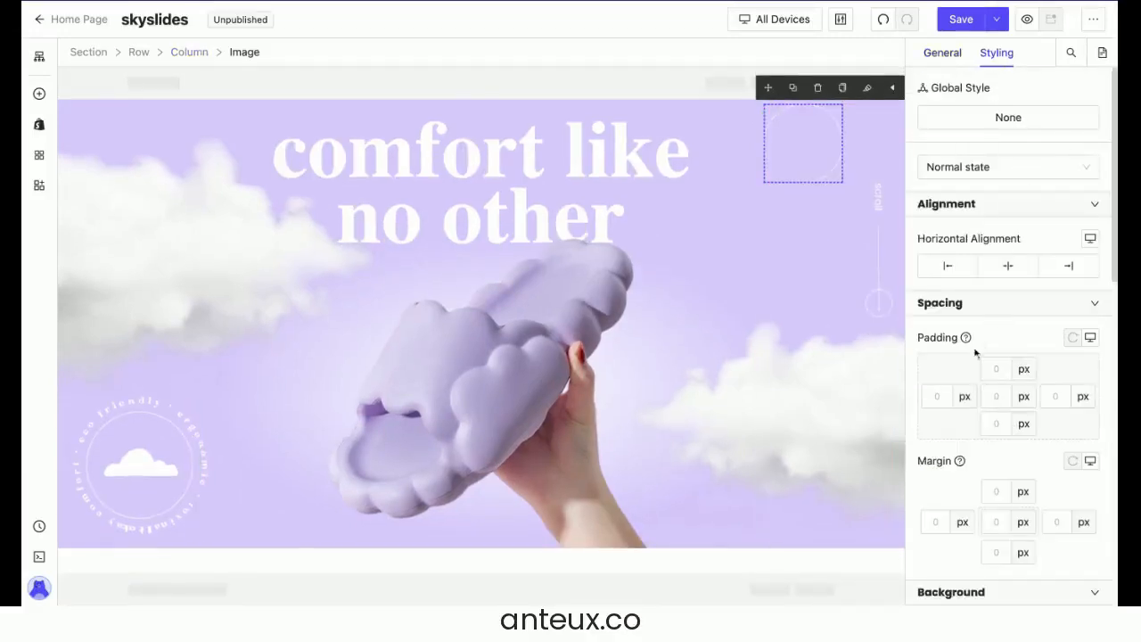
{"action": "left_click", "coordinate": [932, 512]}
{"action": "type", "text": "-100"}
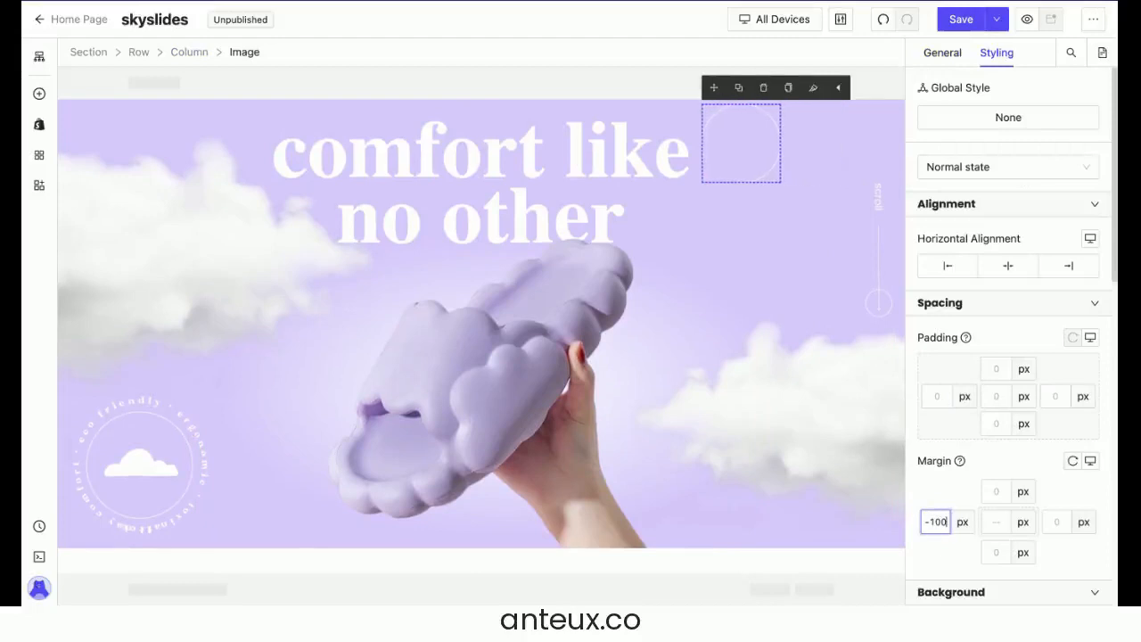
{"action": "key", "text": "BackSpace"}
{"action": "key", "text": "BackSpace"}
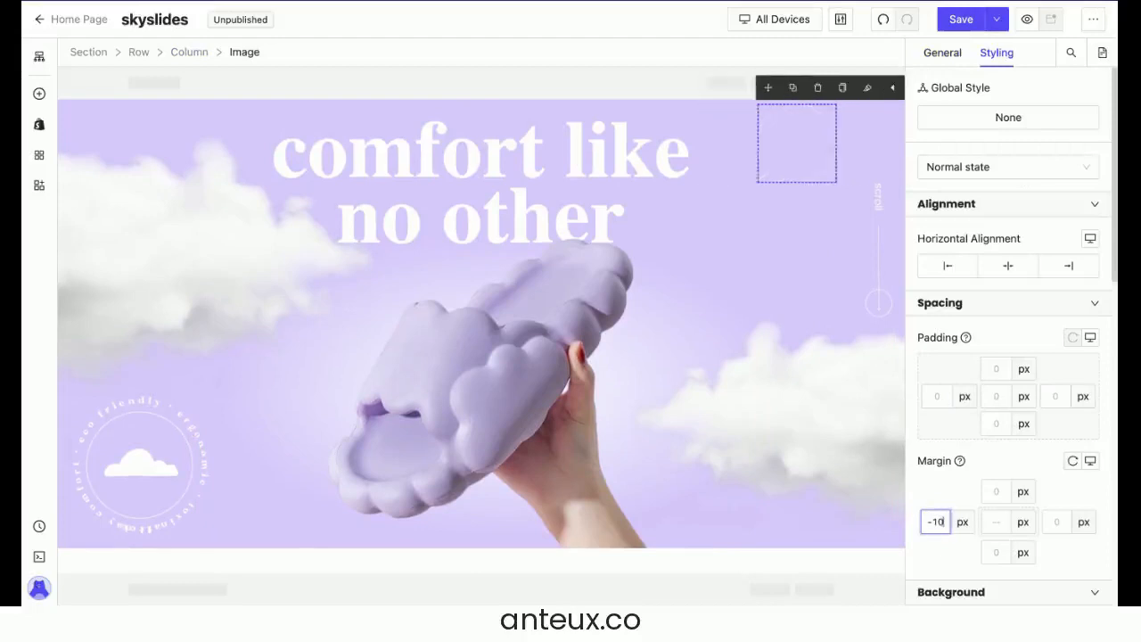
{"action": "type", "text": "50"}
{"action": "key", "text": "BackSpace"}
{"action": "key", "text": "BackSpace"}
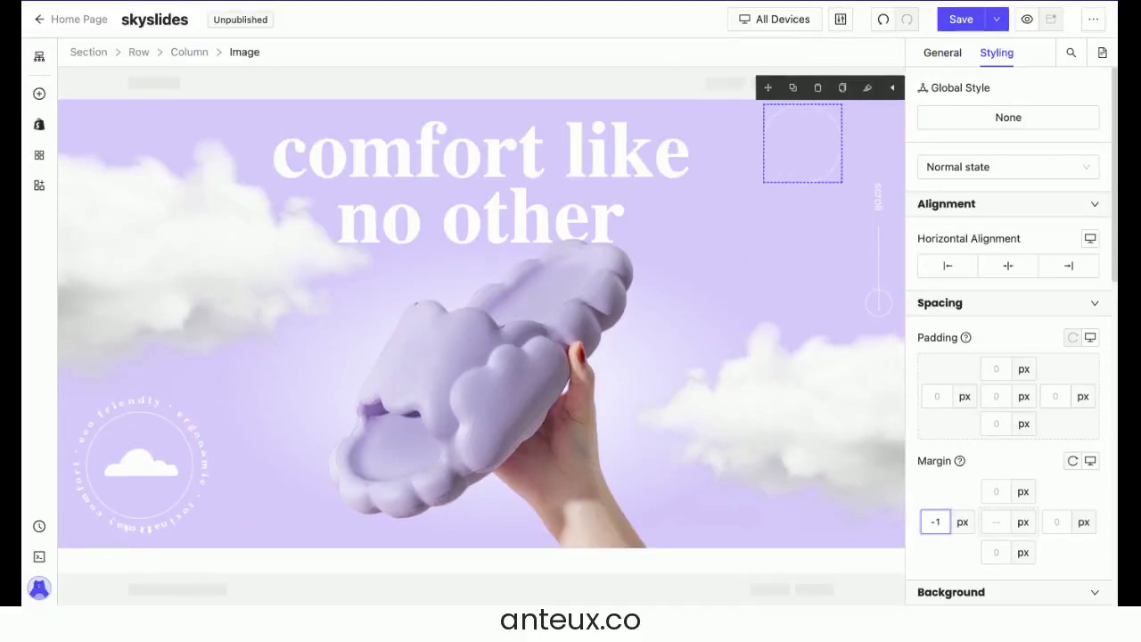
{"action": "type", "text": "75"}
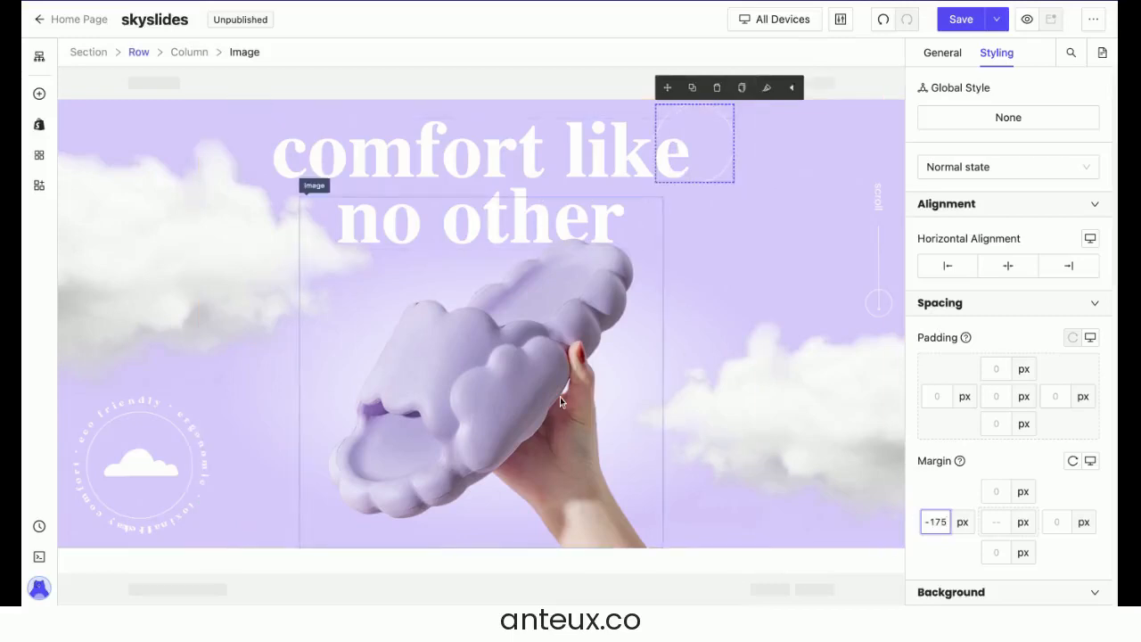
Set the heading's font size to 107 px and its left and right margins to 100 px each
{"action": "left_click", "coordinate": [571, 233]}
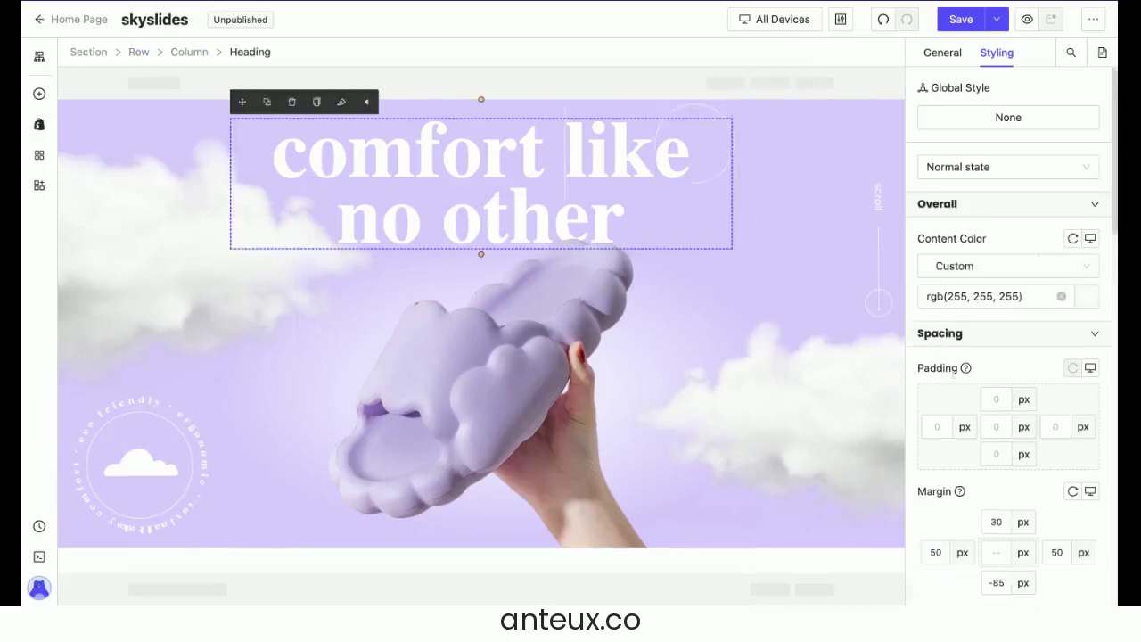
{"action": "scroll", "coordinate": [1017, 458], "scroll_direction": "down", "scroll_amount": 3}
{"action": "left_click_drag", "start_coordinate": [998, 469], "coordinate": [983, 468]}
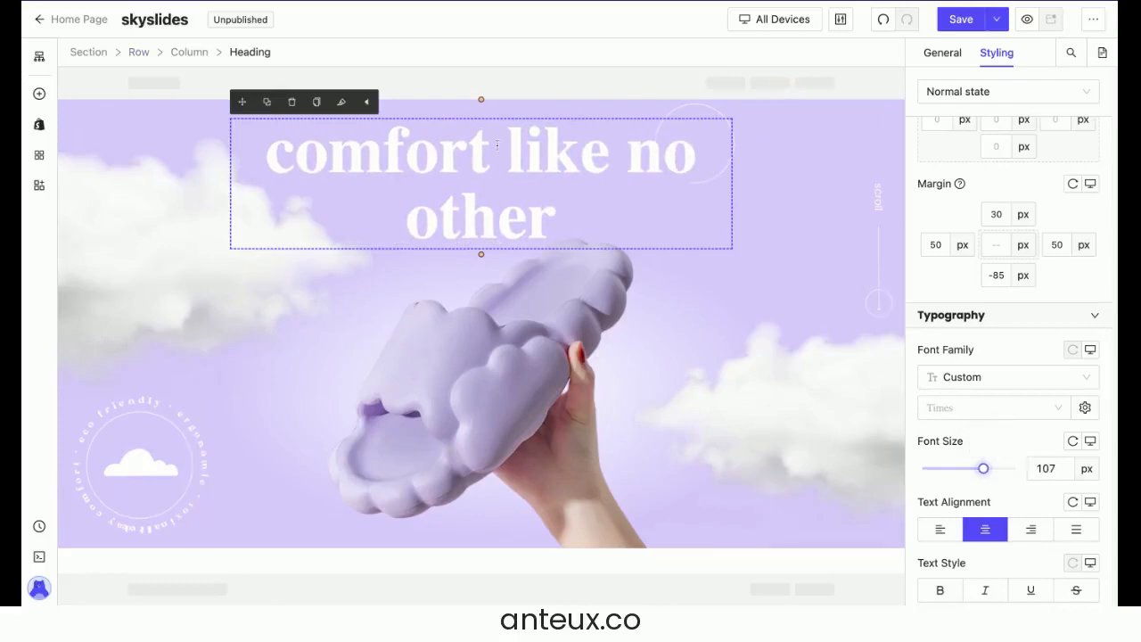
{"action": "left_click", "coordinate": [935, 244]}
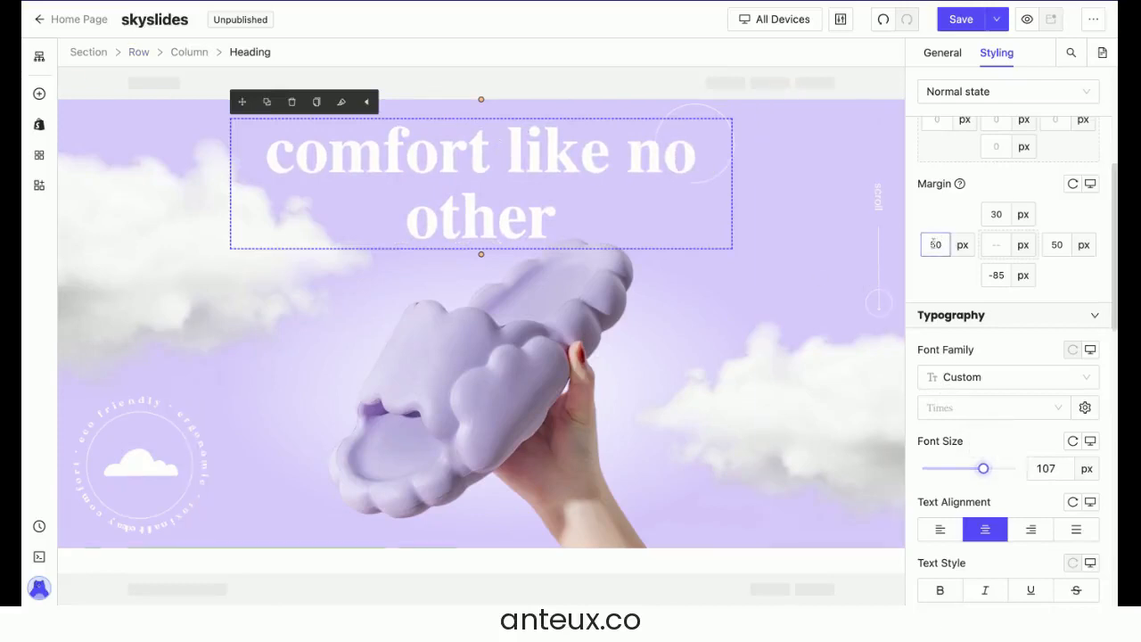
{"action": "type", "text": "70"}
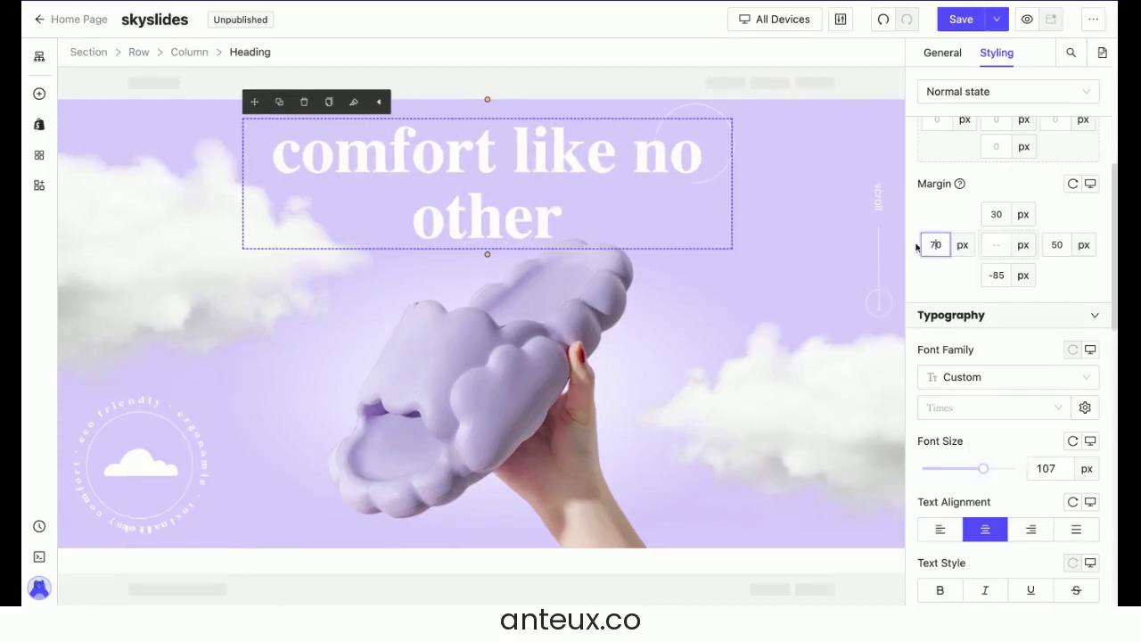
{"action": "left_click", "coordinate": [1057, 244]}
{"action": "type", "text": "70"}
{"action": "double_click", "coordinate": [936, 244]}
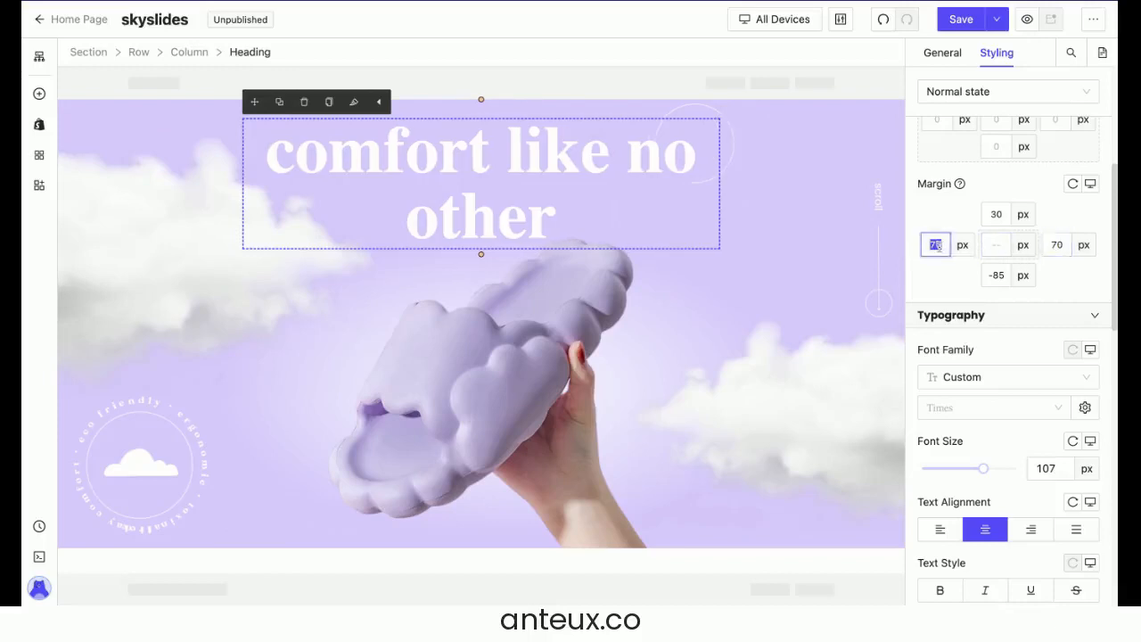
{"action": "type", "text": "100"}
{"action": "double_click", "coordinate": [1056, 245]}
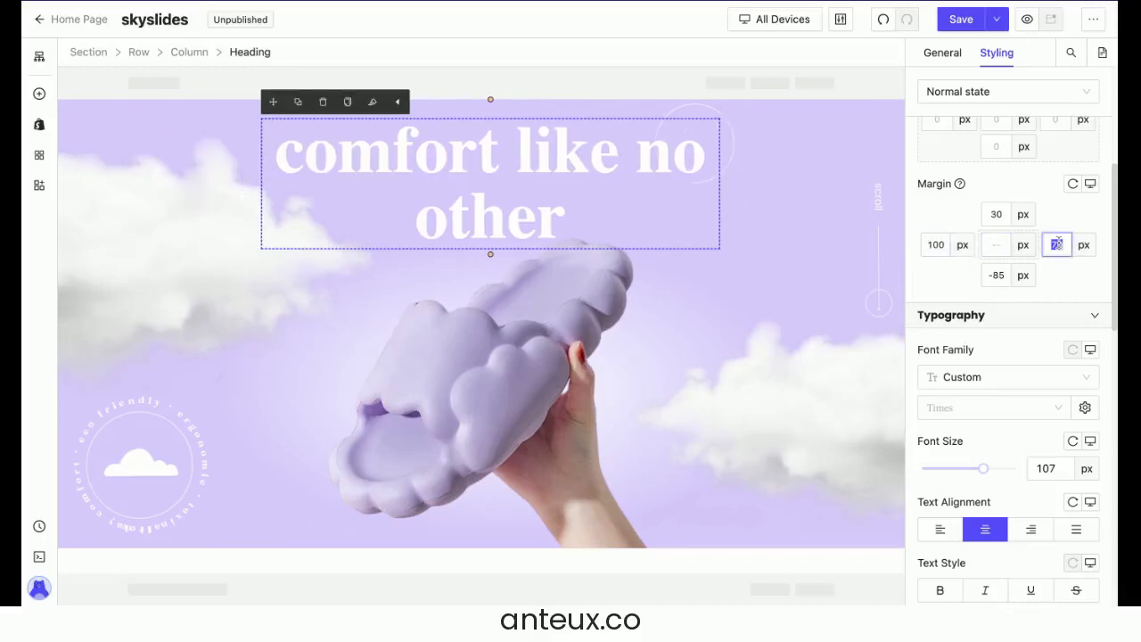
{"action": "type", "text": "100"}
Try left and right margins of 150 px on the heading and return both to 100 px
{"action": "double_click", "coordinate": [1057, 245]}
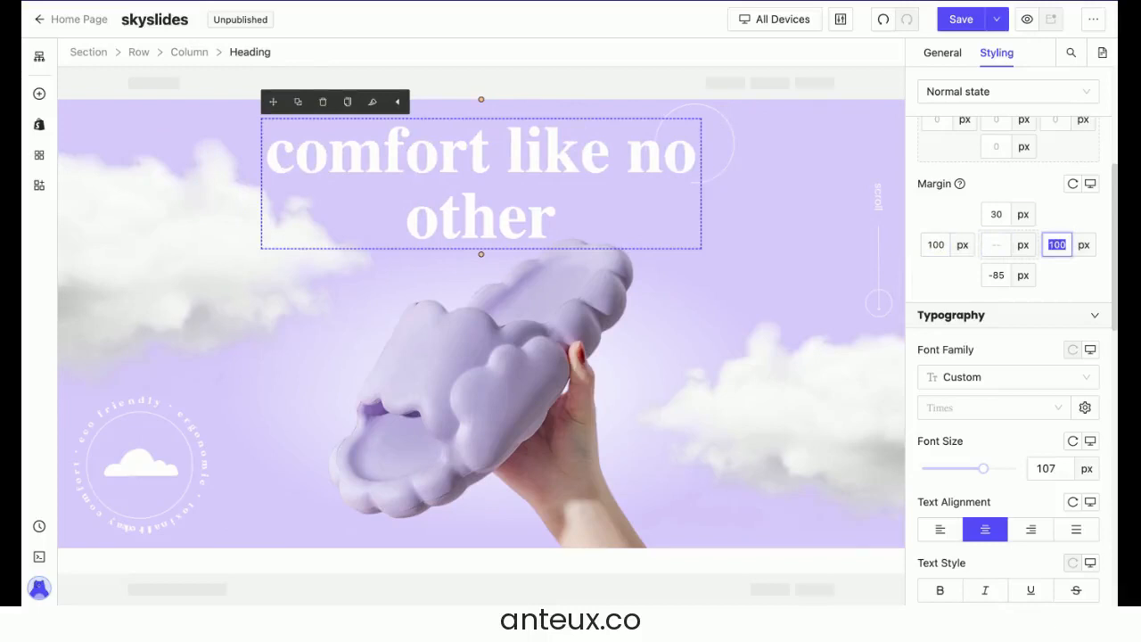
{"action": "type", "text": "150"}
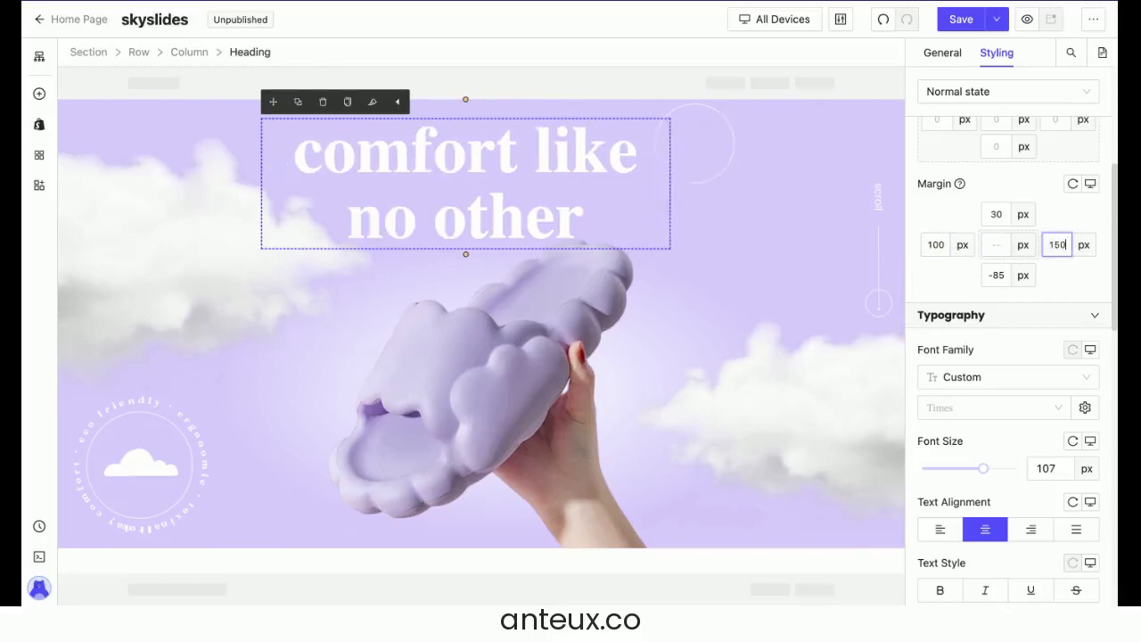
{"action": "left_click", "coordinate": [935, 244]}
{"action": "type", "text": "5"}
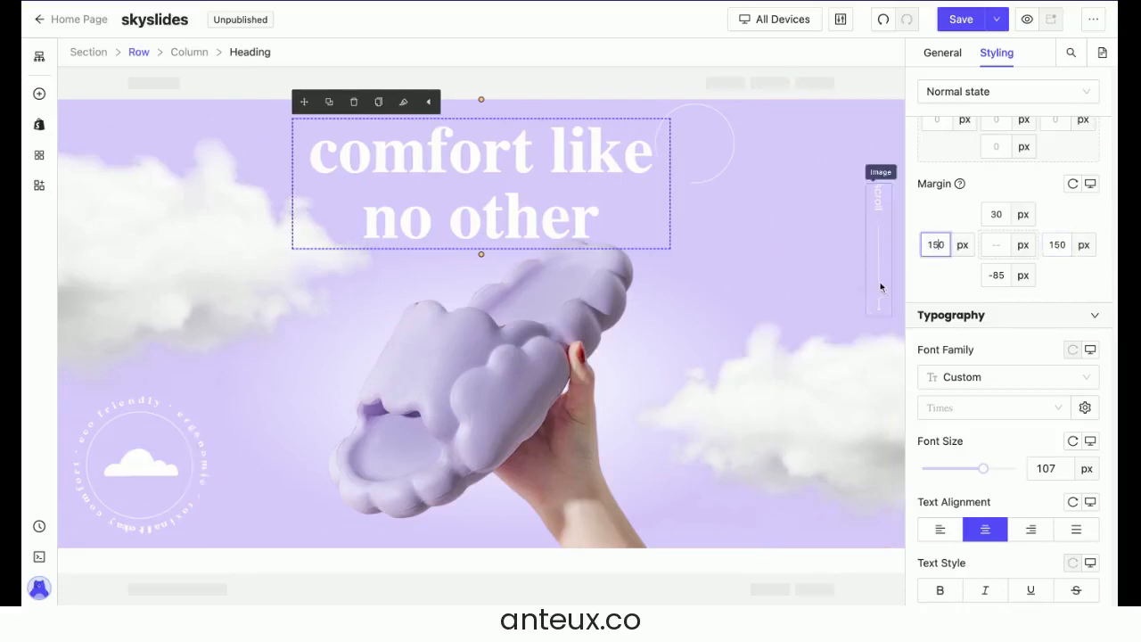
{"action": "double_click", "coordinate": [938, 247]}
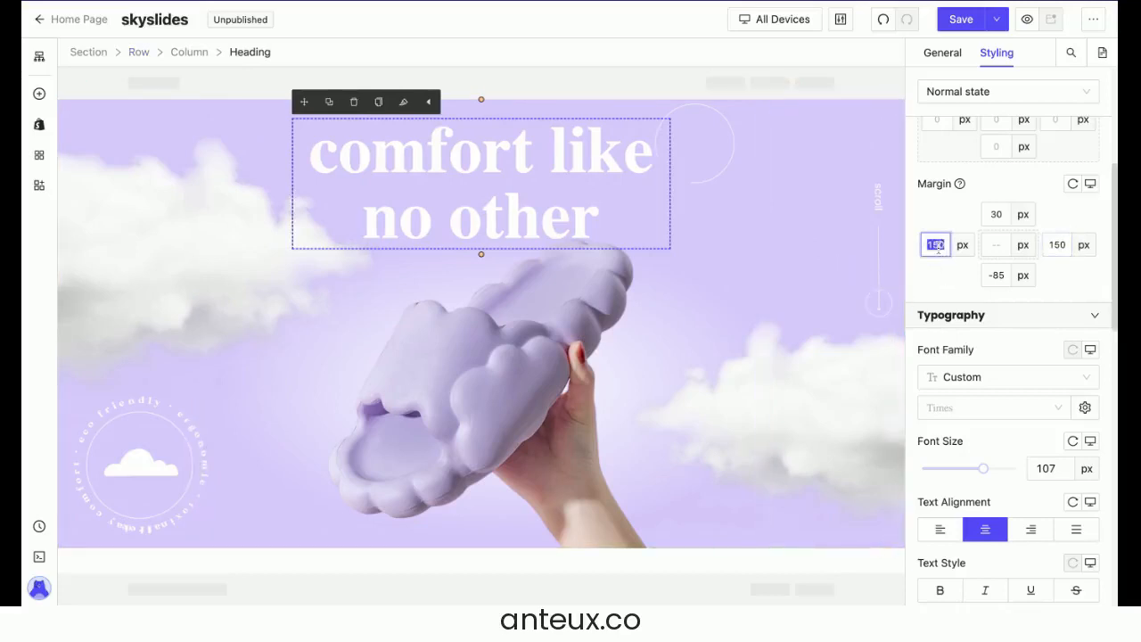
{"action": "type", "text": "100"}
{"action": "double_click", "coordinate": [1057, 244]}
{"action": "type", "text": "100"}
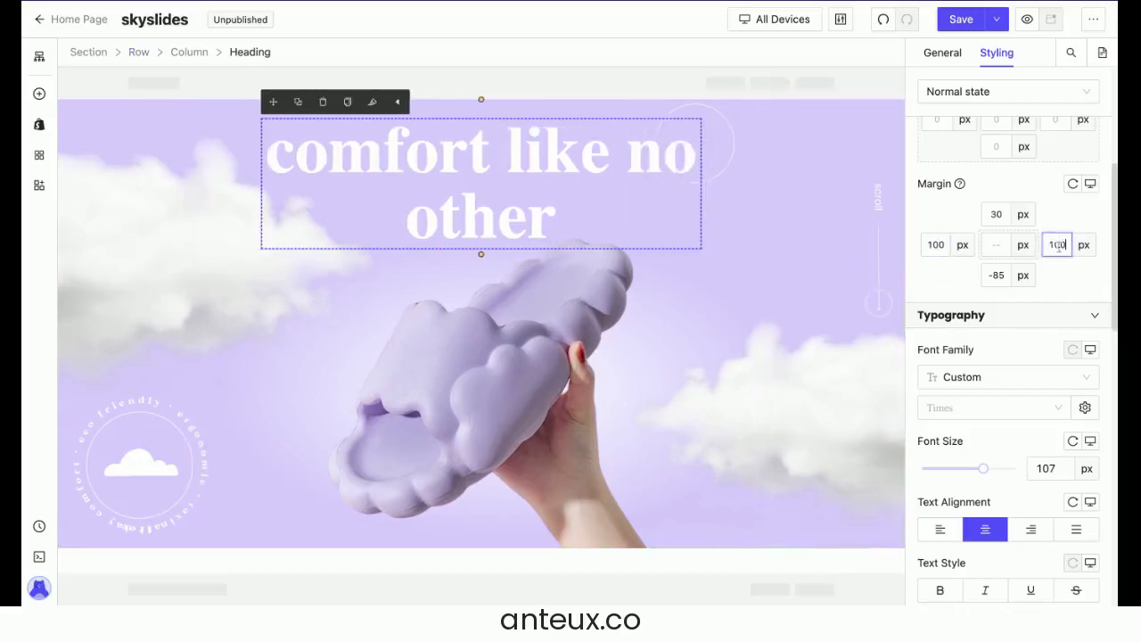
Enlarge the heading's font size to 119 px and lower the heading with a top margin of 67 px
{"action": "left_click_drag", "start_coordinate": [982, 469], "coordinate": [991, 470]}
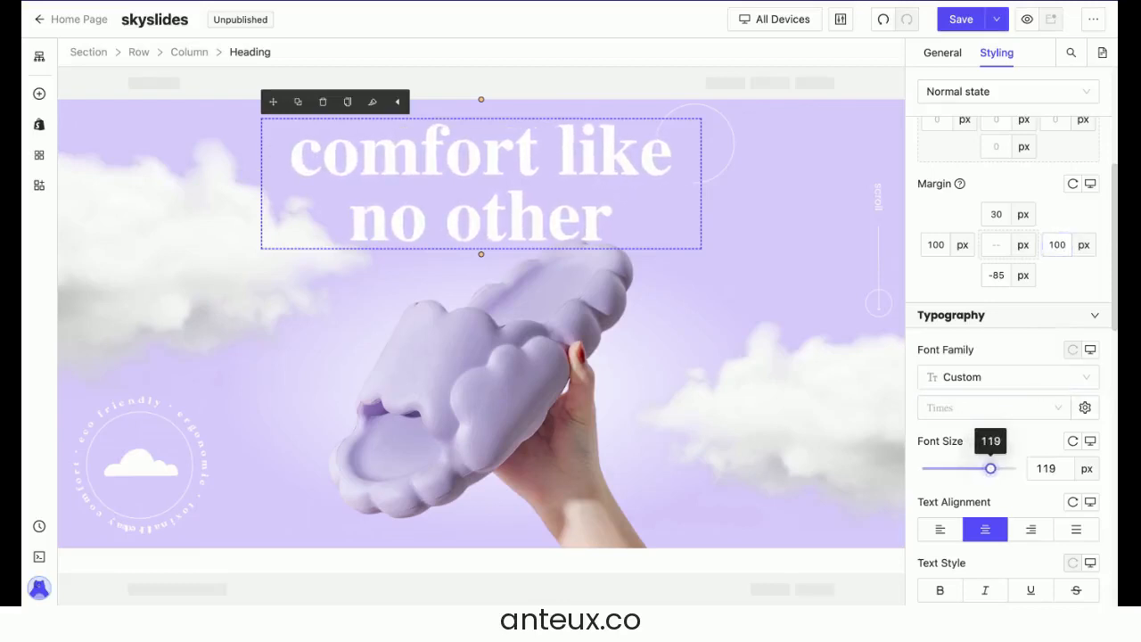
{"action": "left_click_drag", "start_coordinate": [481, 99], "coordinate": [481, 107]}
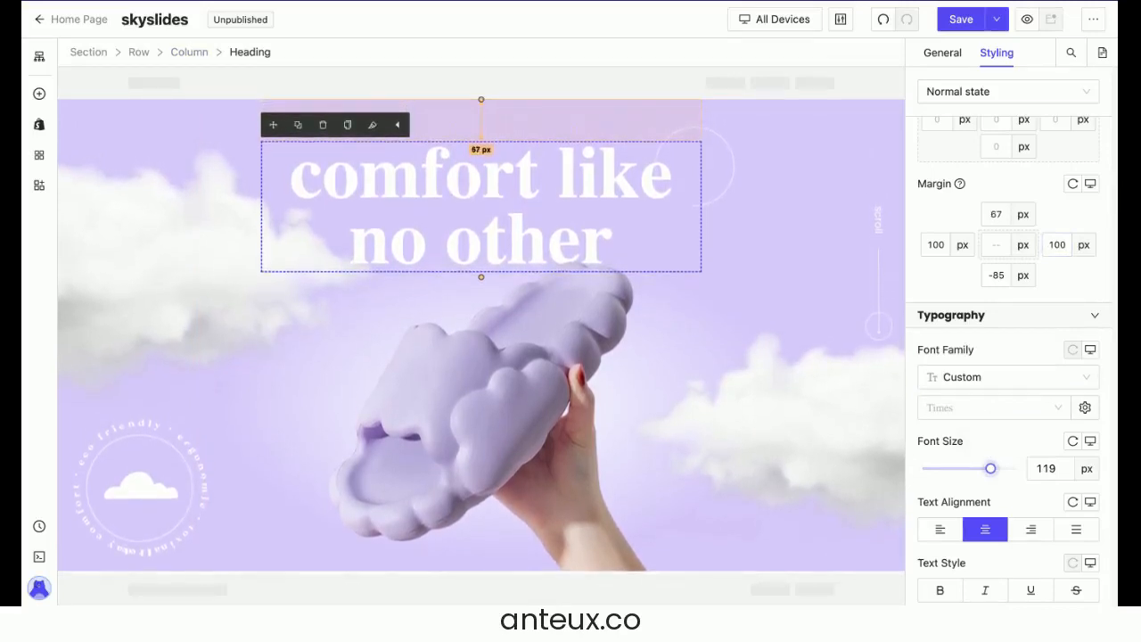
Raise the circle outline image by setting its bottom margin to 35 px
{"action": "left_click", "coordinate": [732, 187]}
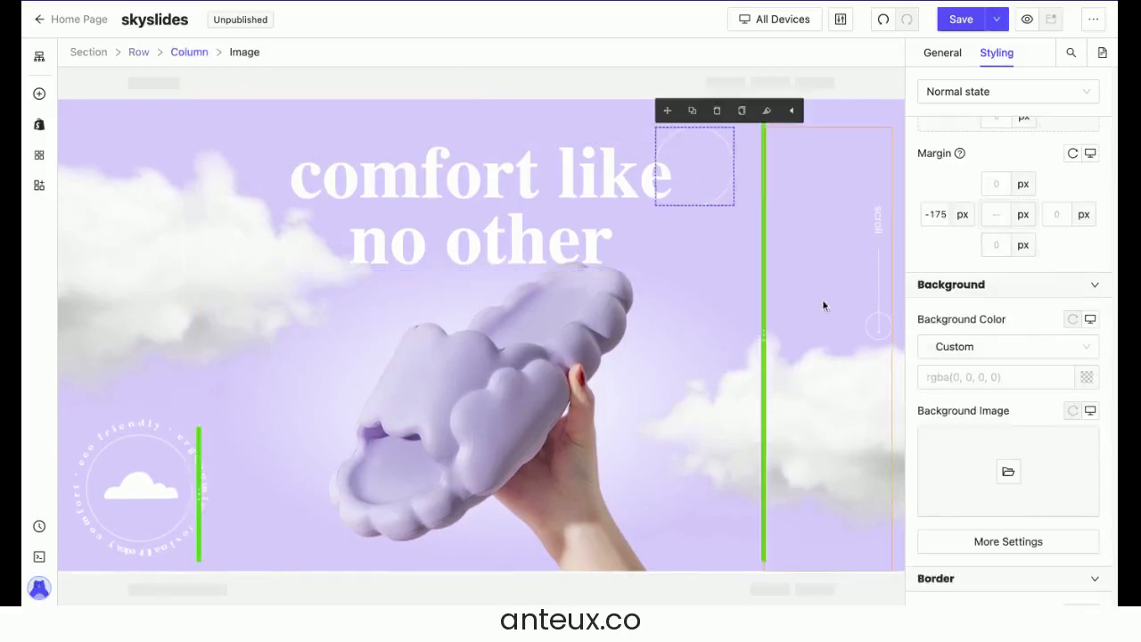
{"action": "left_click", "coordinate": [1005, 246]}
{"action": "type", "text": "20"}
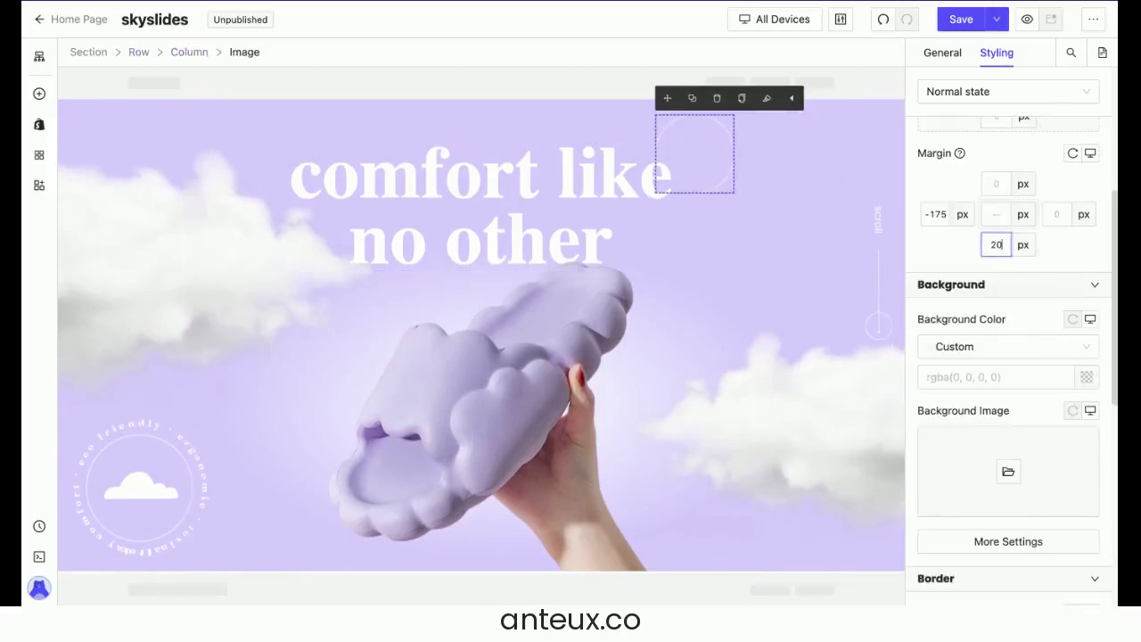
{"action": "key", "text": "BackSpace"}
{"action": "type", "text": "5"}
{"action": "key", "text": "BackSpace"}
{"action": "key", "text": "BackSpace"}
{"action": "type", "text": "30"}
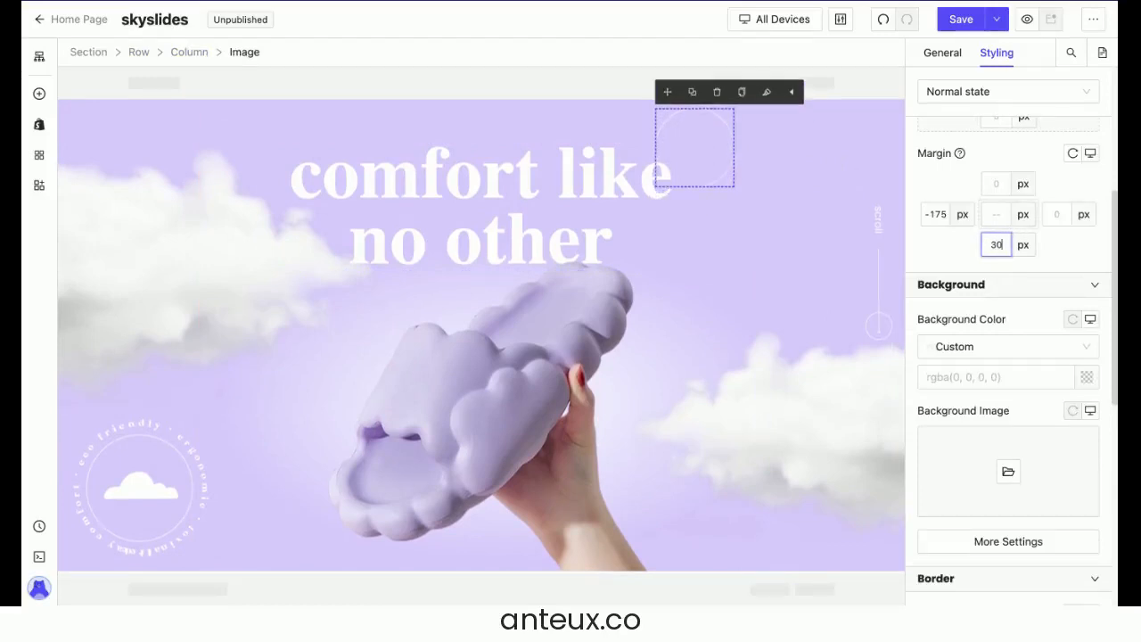
{"action": "key", "text": "BackSpace"}
{"action": "type", "text": "5"}
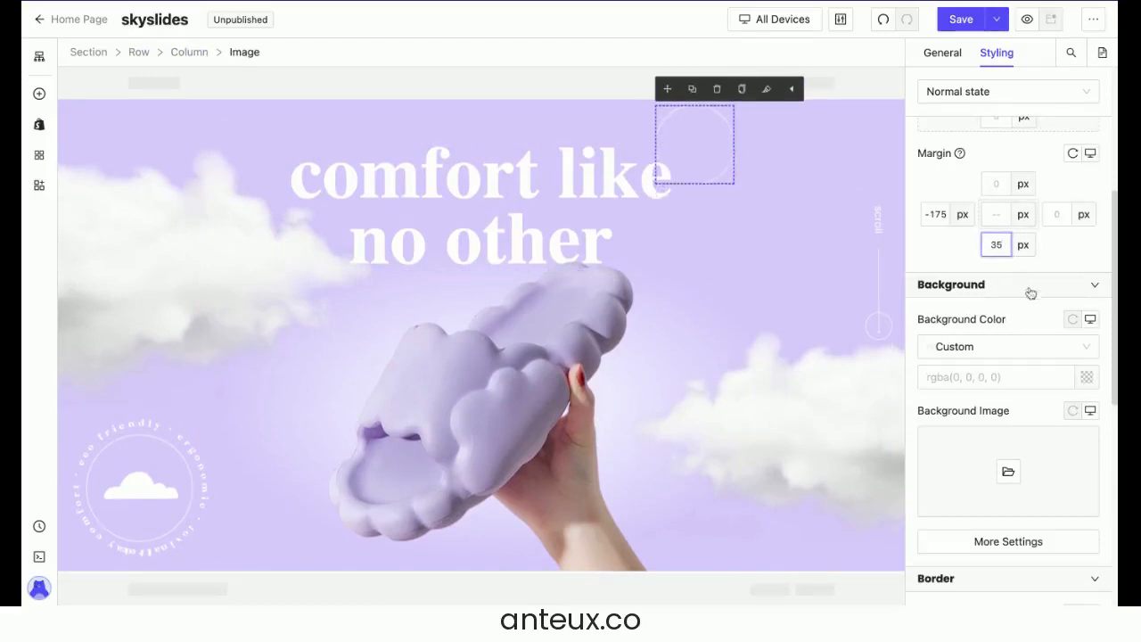
Set the circle outline image's left margin to -200 px and deselect it
{"action": "left_click_drag", "start_coordinate": [947, 214], "coordinate": [936, 215]}
{"action": "type", "text": "30"}
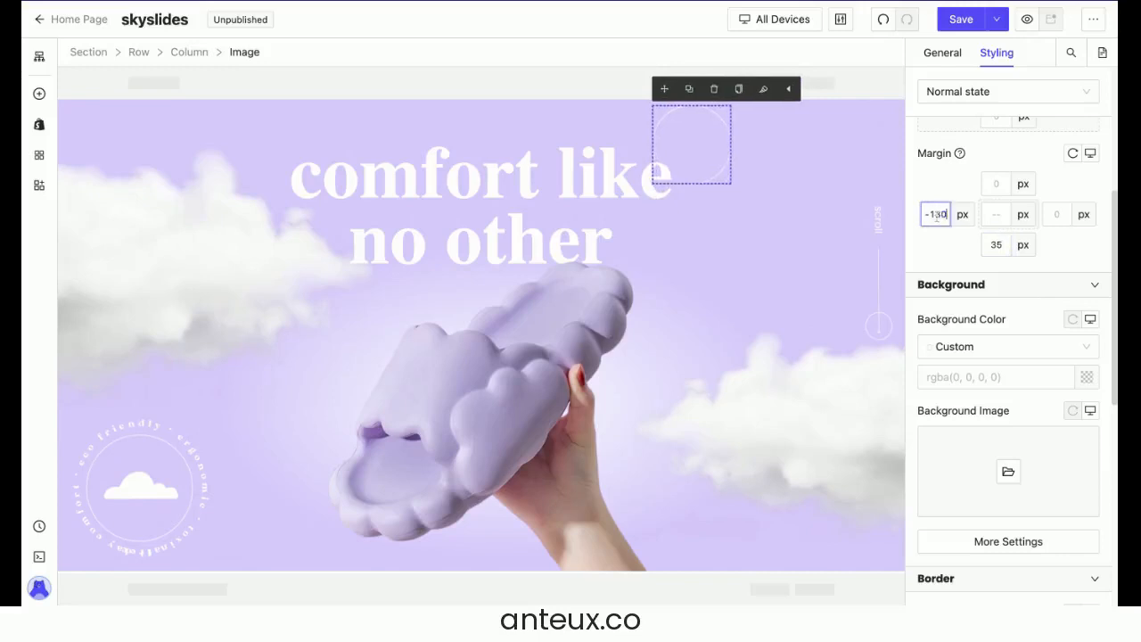
{"action": "key", "text": "BackSpace"}
{"action": "key", "text": "BackSpace"}
{"action": "type", "text": "90"}
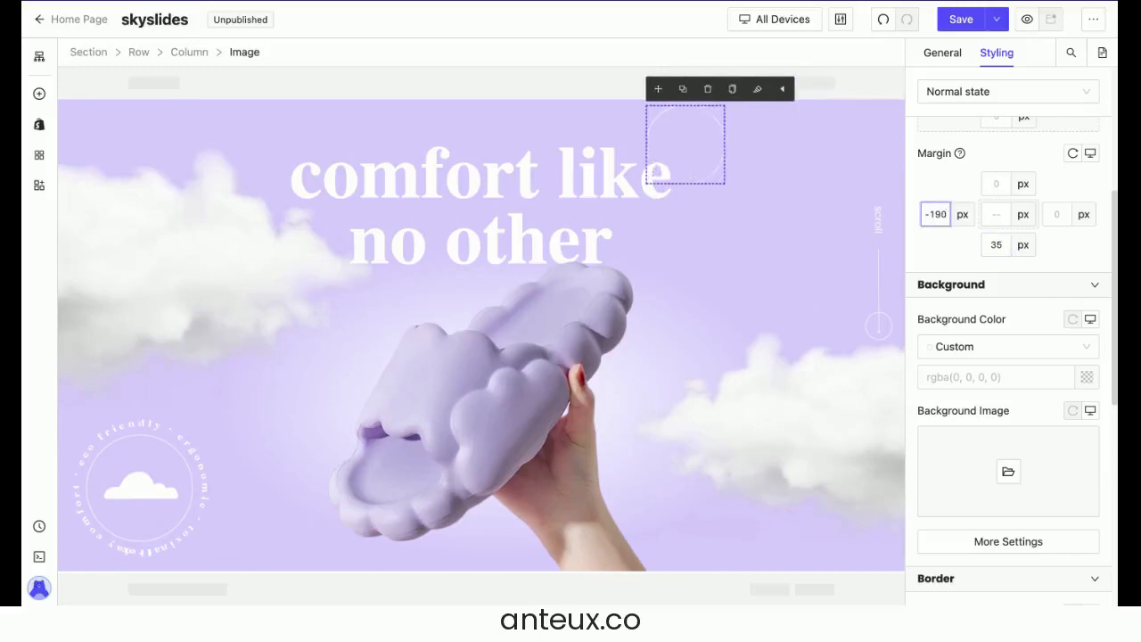
{"action": "key", "text": "BackSpace"}
{"action": "key", "text": "BackSpace"}
{"action": "type", "text": "200"}
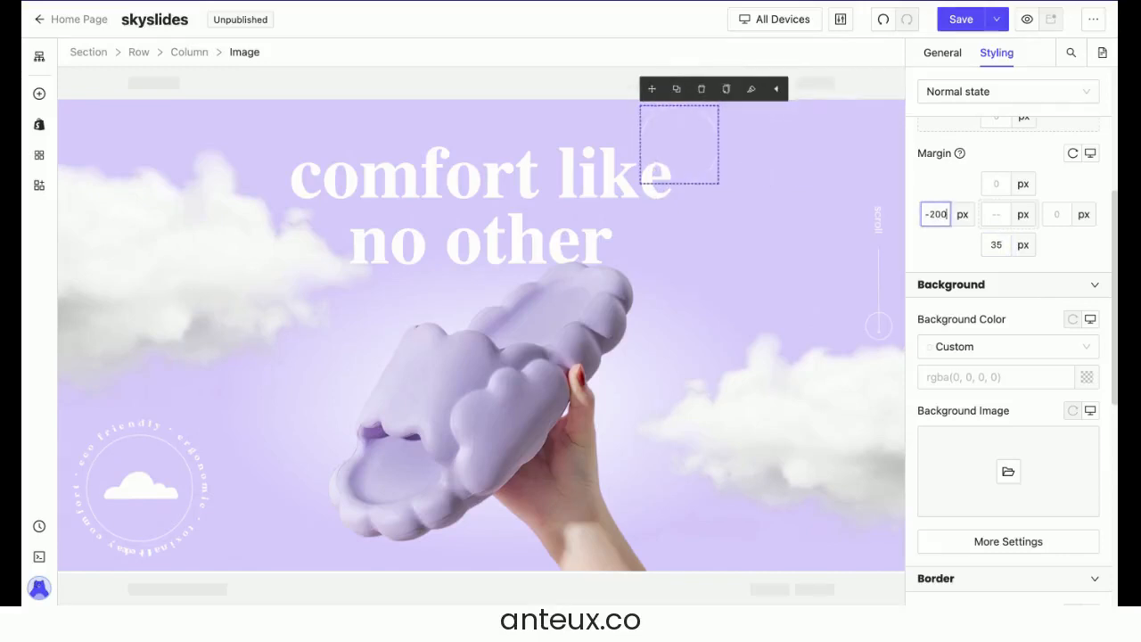
{"action": "left_click", "coordinate": [803, 265]}
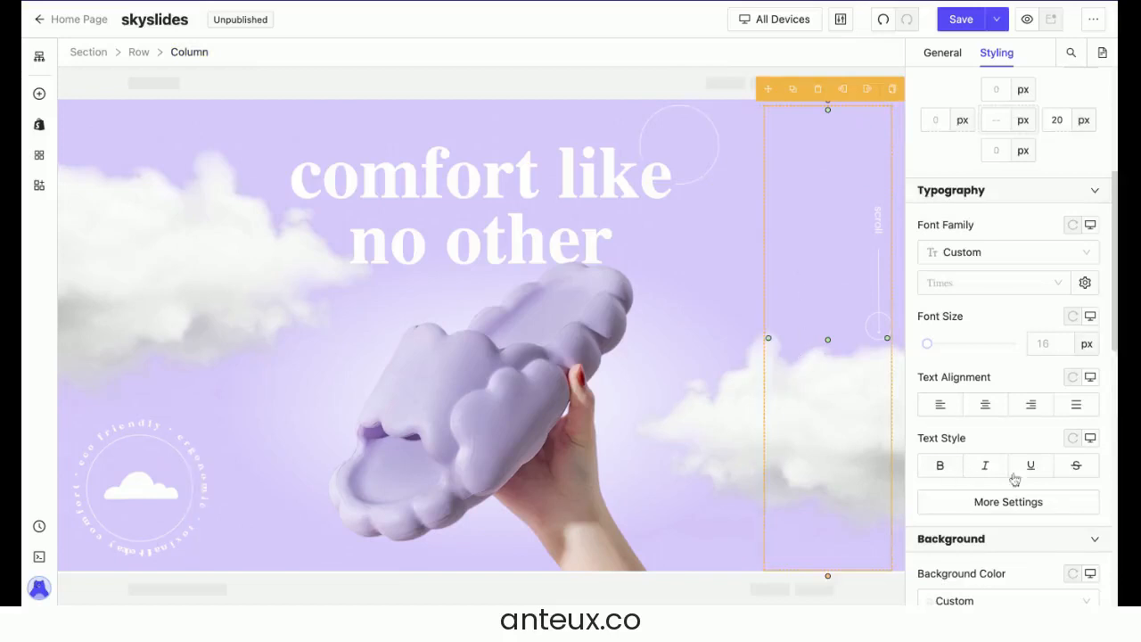
{"action": "left_click", "coordinate": [124, 82]}
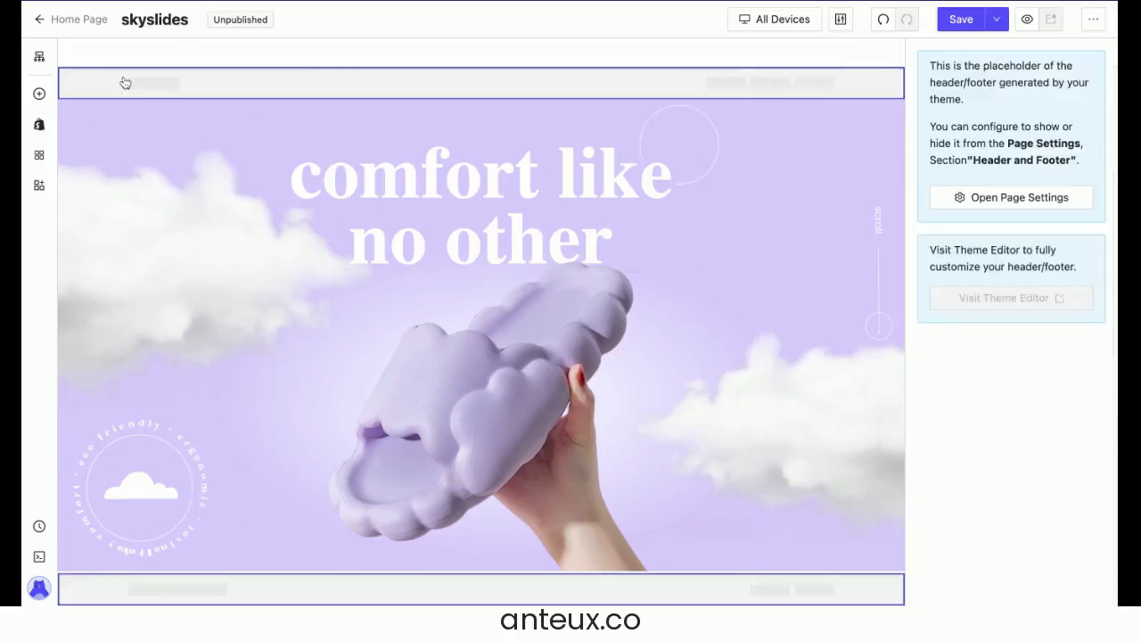